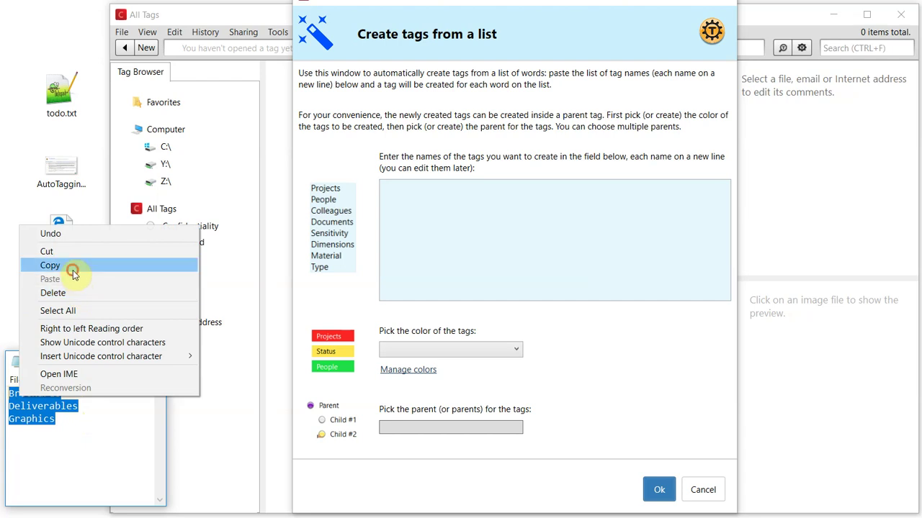
# Fill the tag list with Brochures, Deliverables and Graphics copied from the text file plus Misc, and set the tag color to Work
pyautogui.click(73, 268)
pyautogui.rightClick(455, 211)
pyautogui.click(493, 251)
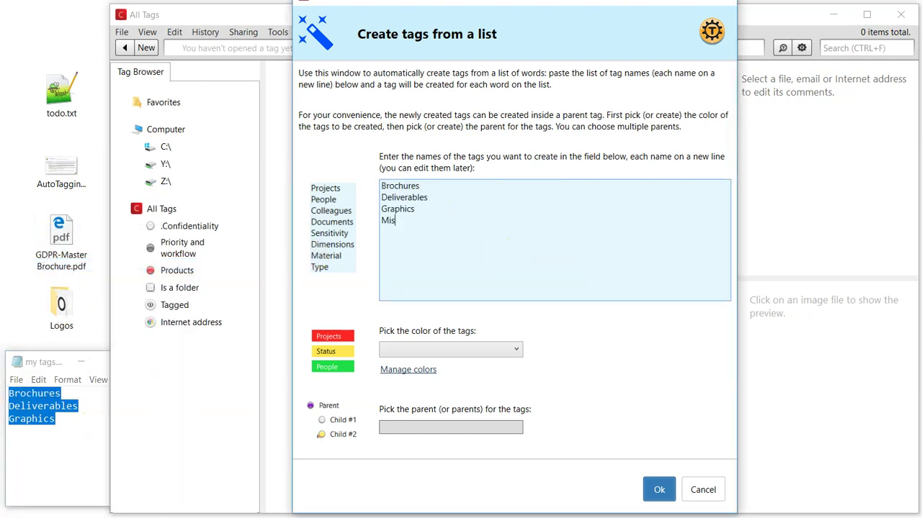
pyautogui.click(482, 351)
pyautogui.click(450, 180)
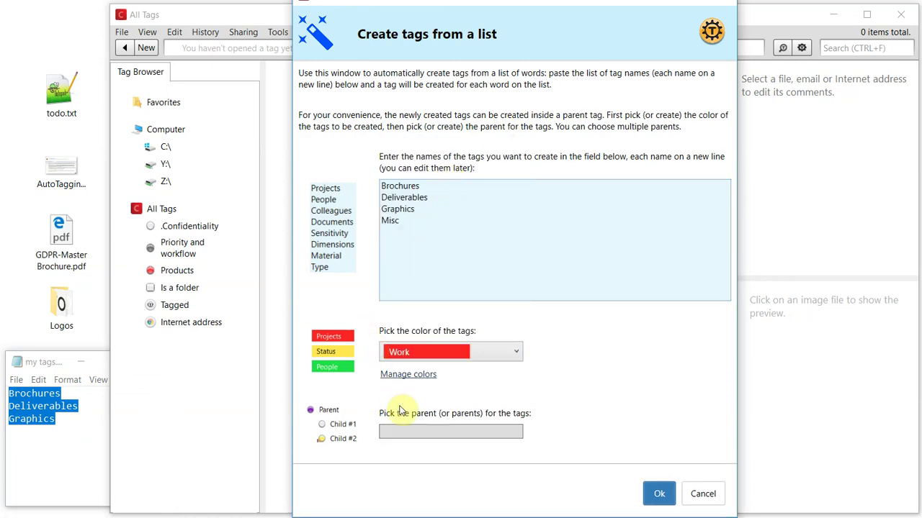
# Create a "Work Stuff" tag in the Work color and choose it as the parent for the listed tags
pyautogui.click(422, 436)
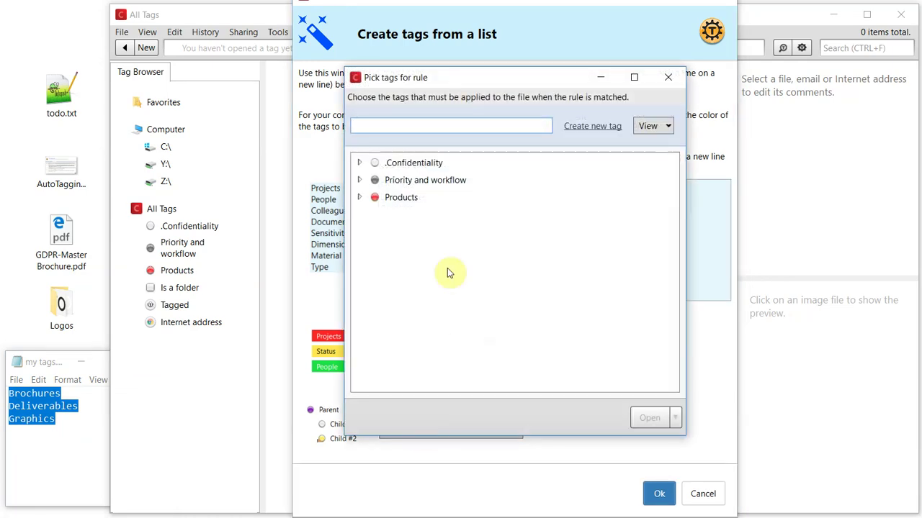
pyautogui.write('Wo')
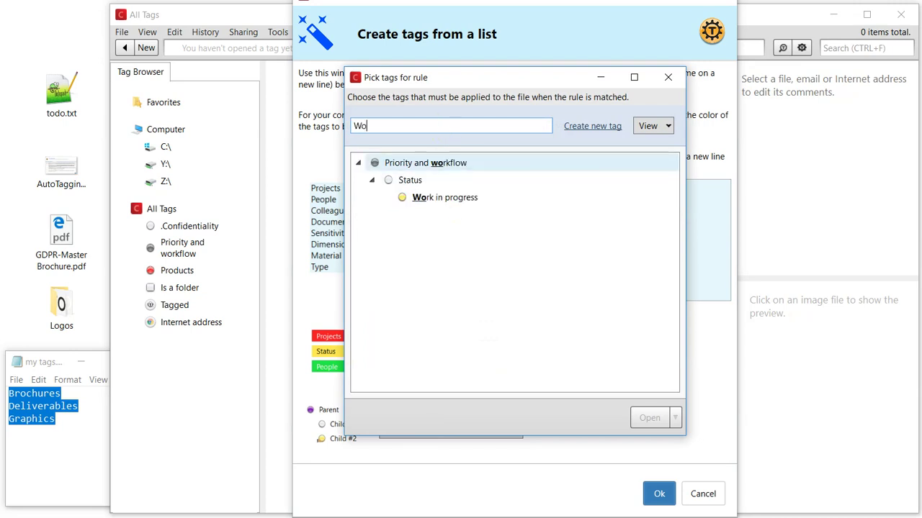
pyautogui.write('rk Stuff')
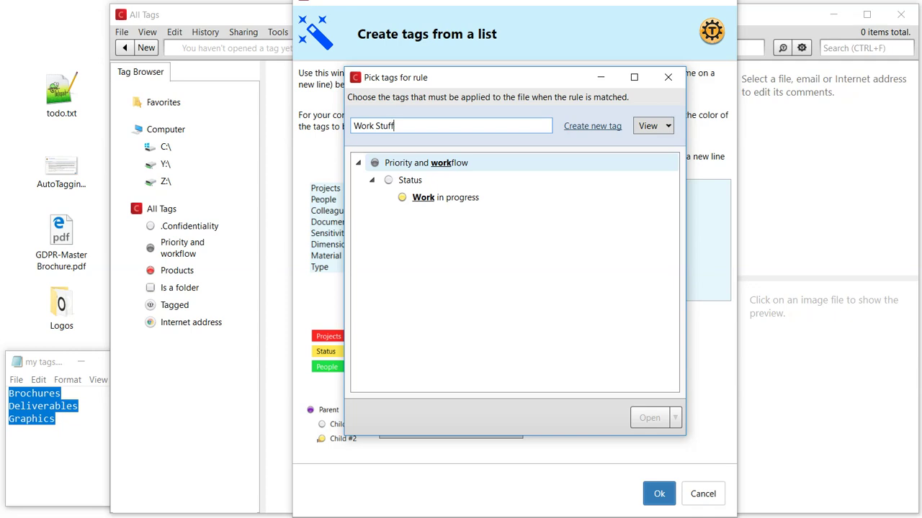
pyautogui.click(595, 128)
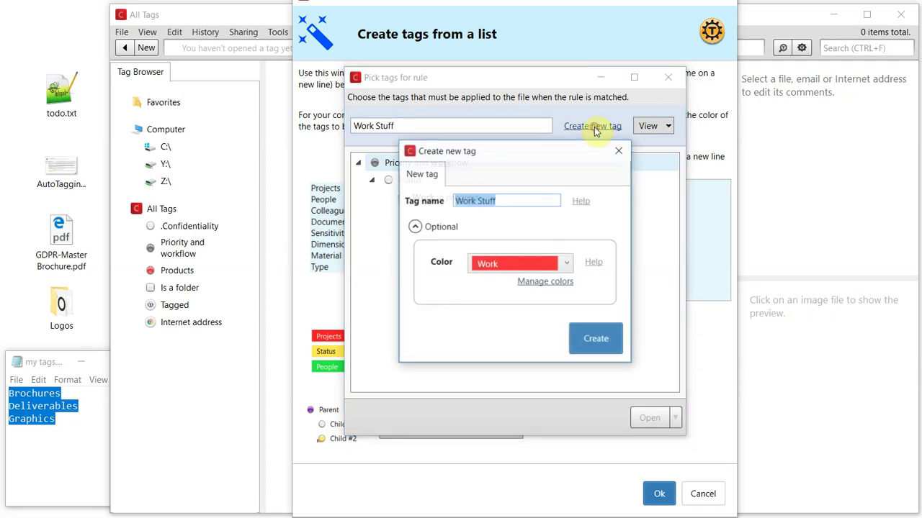
pyautogui.click(600, 344)
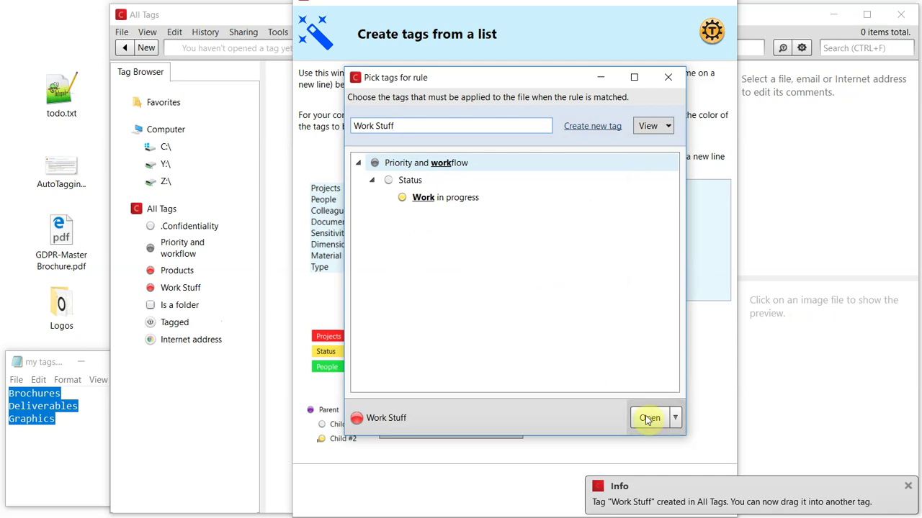
pyautogui.click(648, 418)
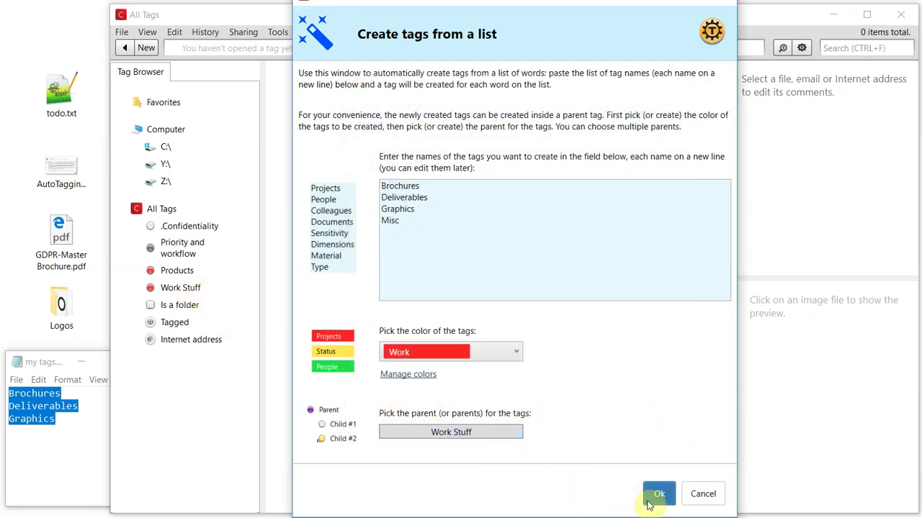
# Generate the listed tags and expand Work Stuff in the tag tree, with the text file window minimised
pyautogui.click(657, 497)
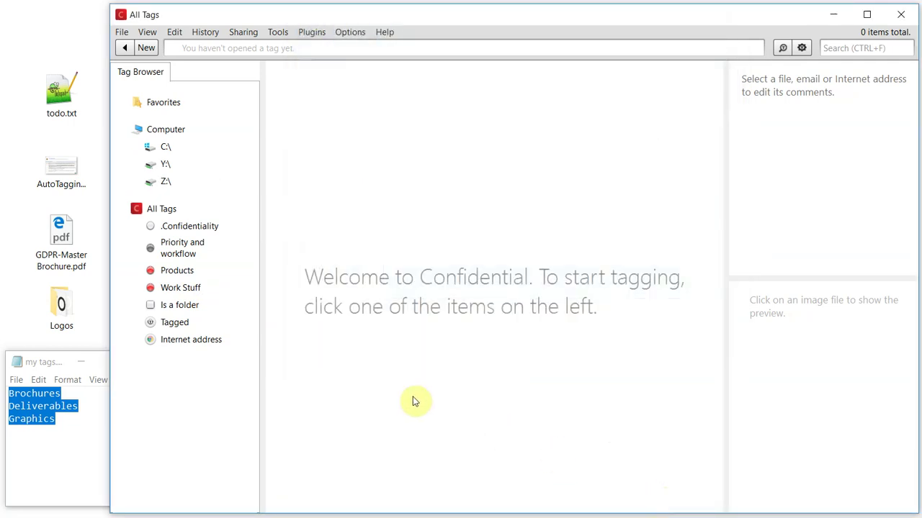
pyautogui.click(135, 290)
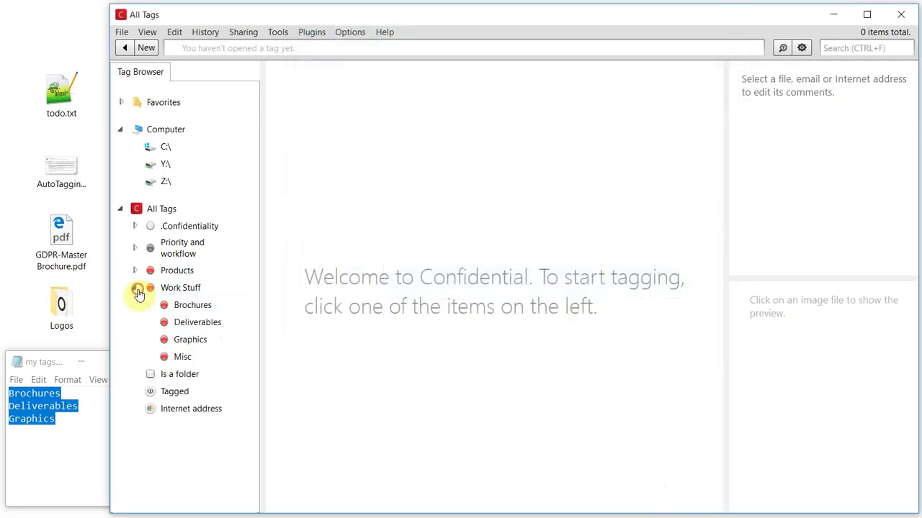
pyautogui.click(84, 362)
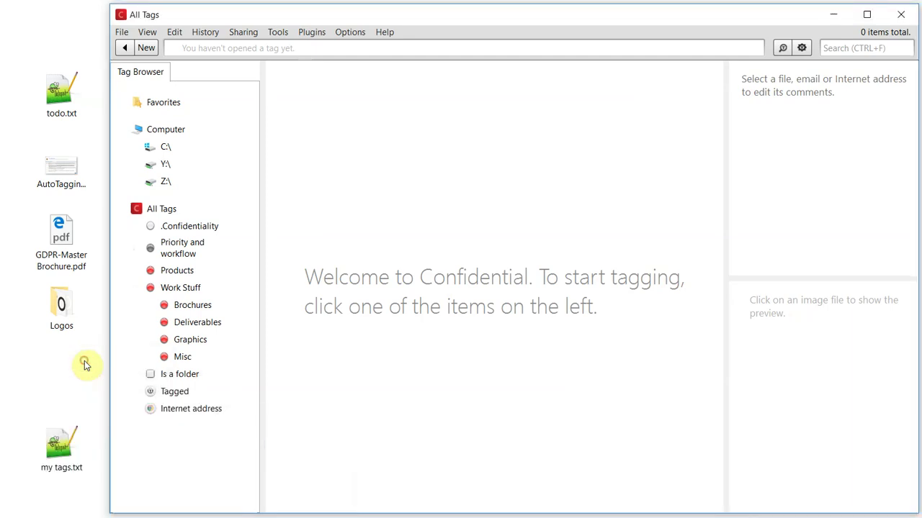
# Tag the desktop file todo.txt with Misc from the Work Stuff group
pyautogui.rightClick(58, 89)
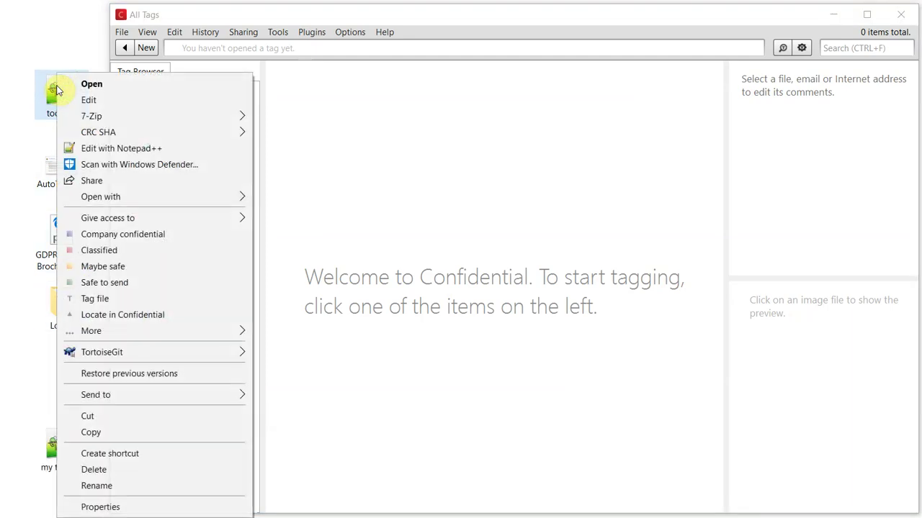
pyautogui.click(144, 301)
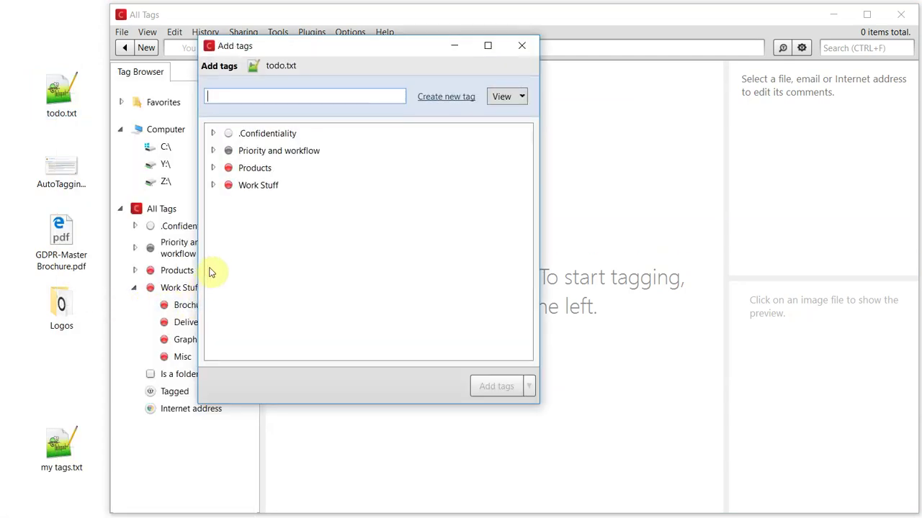
pyautogui.click(212, 185)
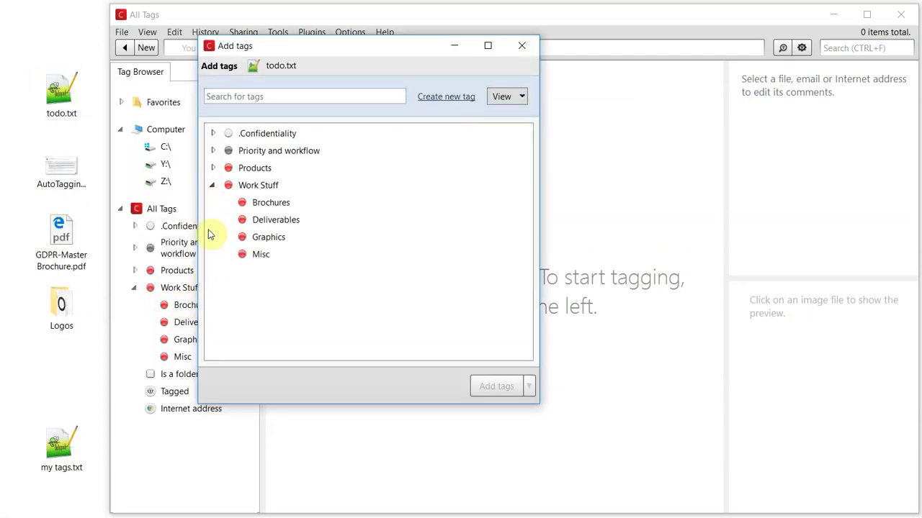
pyautogui.click(261, 256)
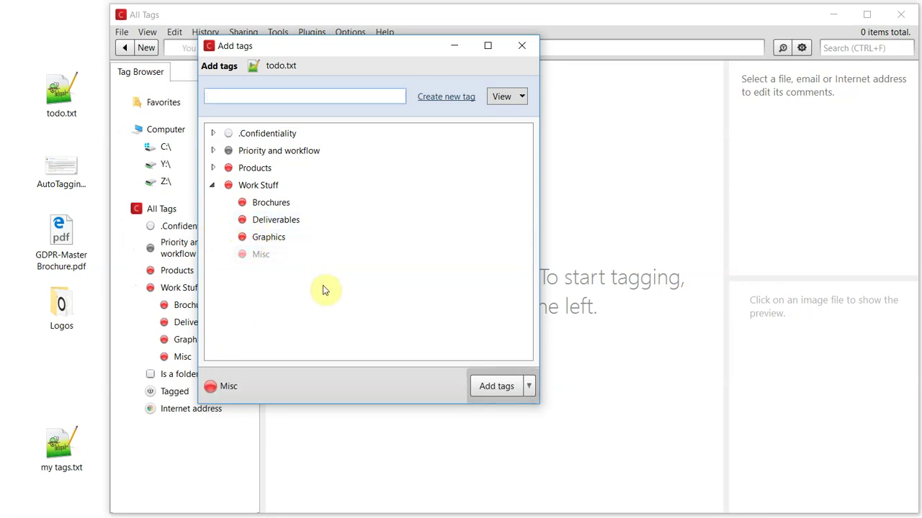
pyautogui.click(494, 389)
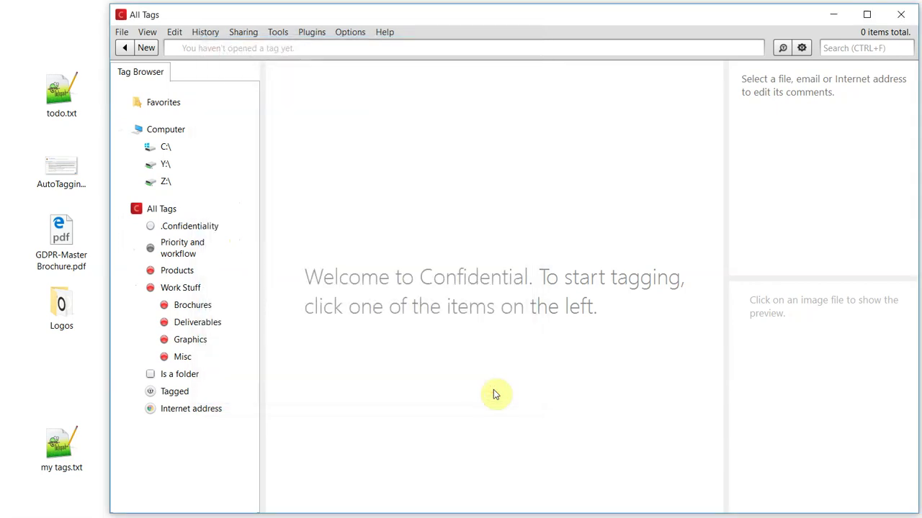
# Tag the desktop image AutoTagging.png with Graphics from Work Stuff, and with Deliverables found by searching for "De"
pyautogui.rightClick(62, 166)
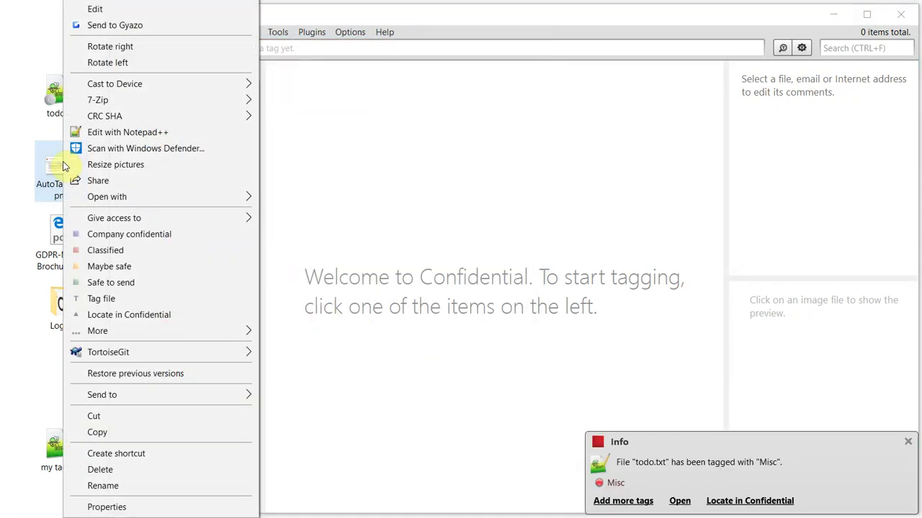
pyautogui.click(117, 298)
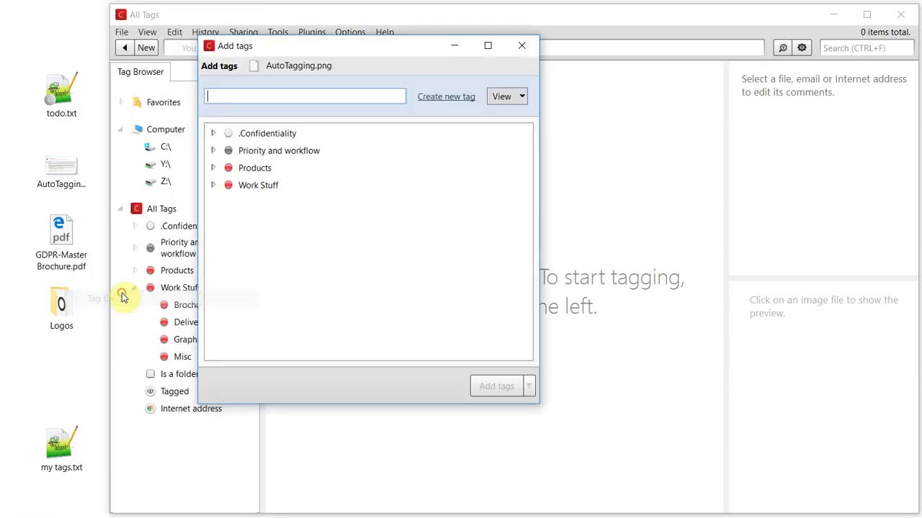
pyautogui.click(213, 185)
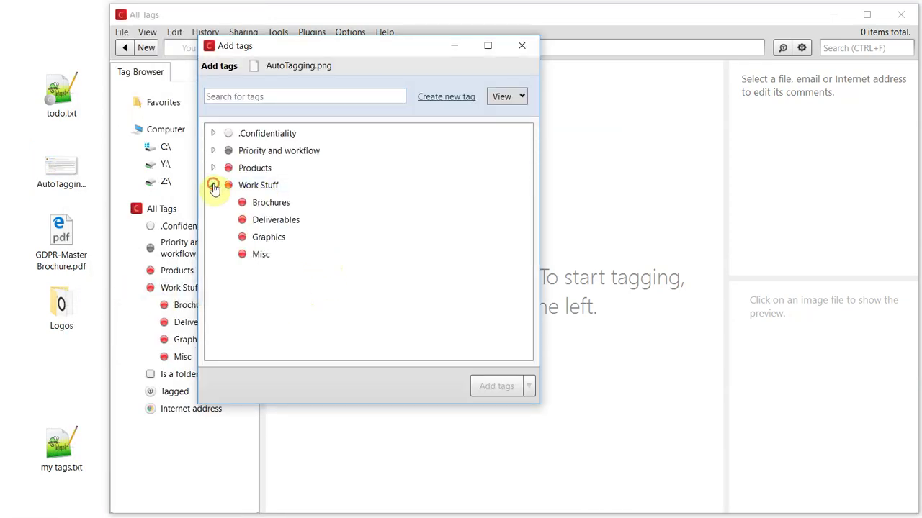
pyautogui.click(281, 239)
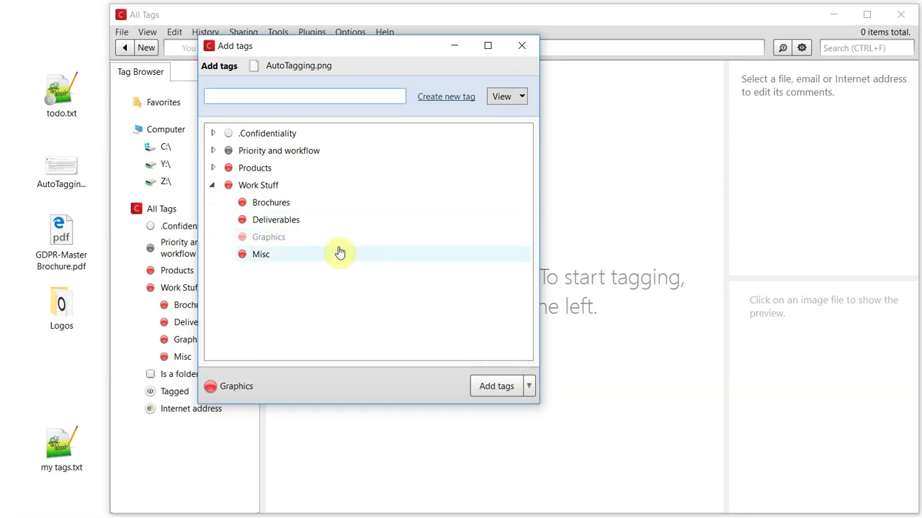
pyautogui.write('Gr')
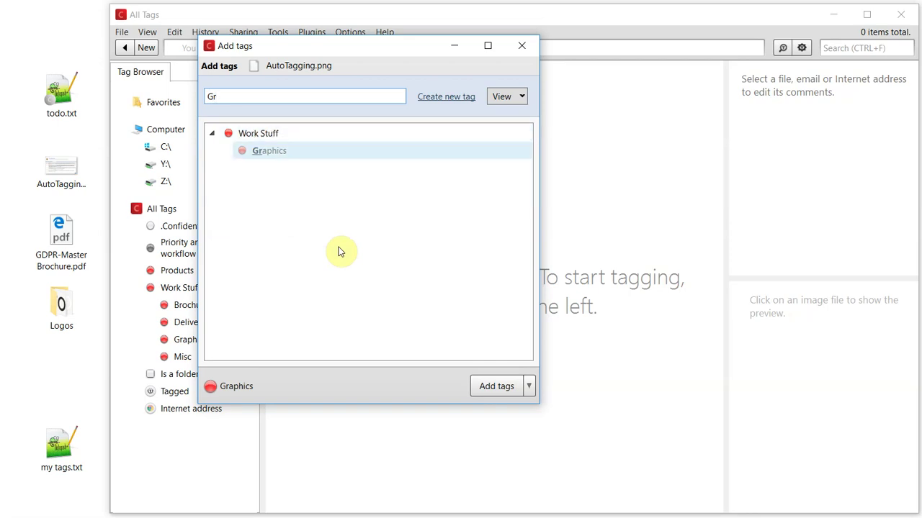
pyautogui.press('BackSpace')
pyautogui.press('BackSpace')
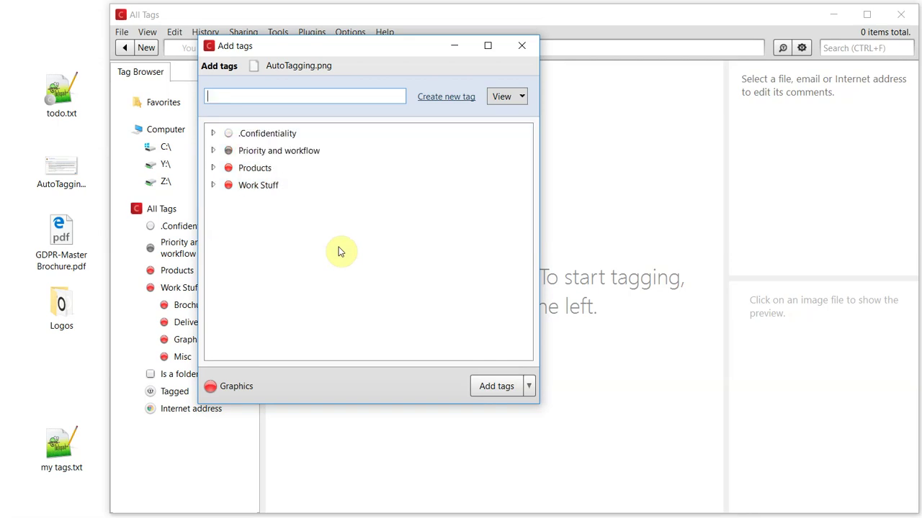
pyautogui.write('De')
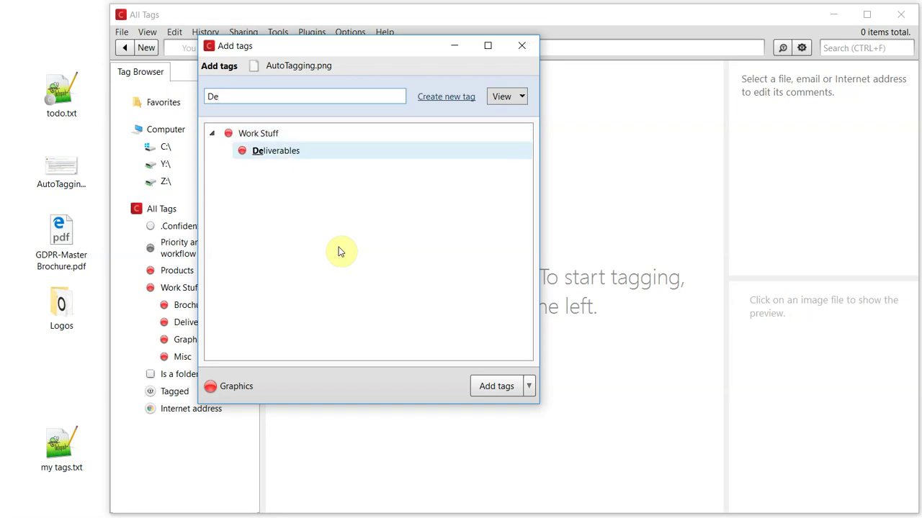
pyautogui.press('Return')
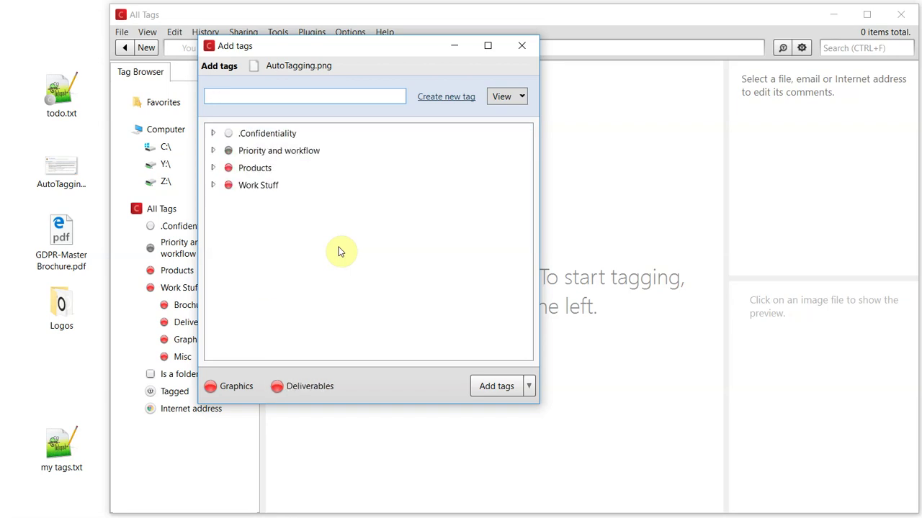
pyautogui.press('Return')
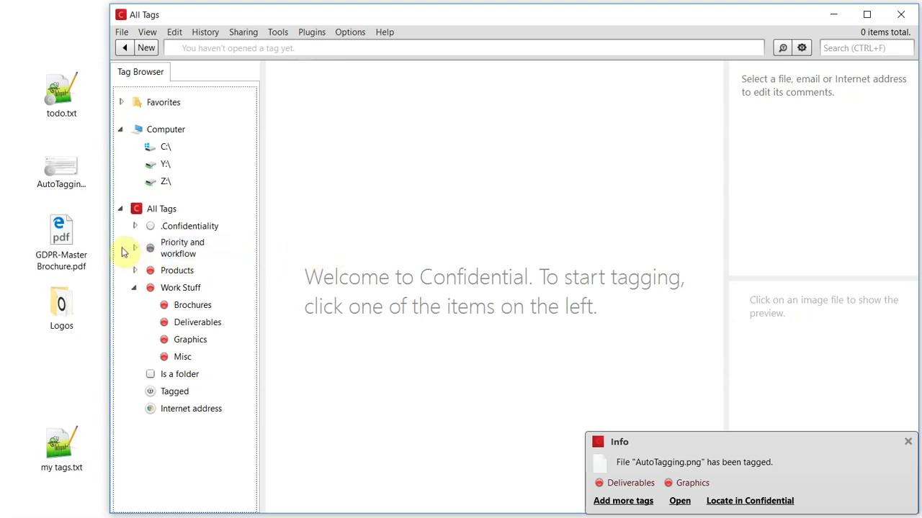
# Tag GDPR-Master Brochure.pdf with Brochures and Deliverables by dropping it onto each tag in the tag tree
pyautogui.click(58, 246)
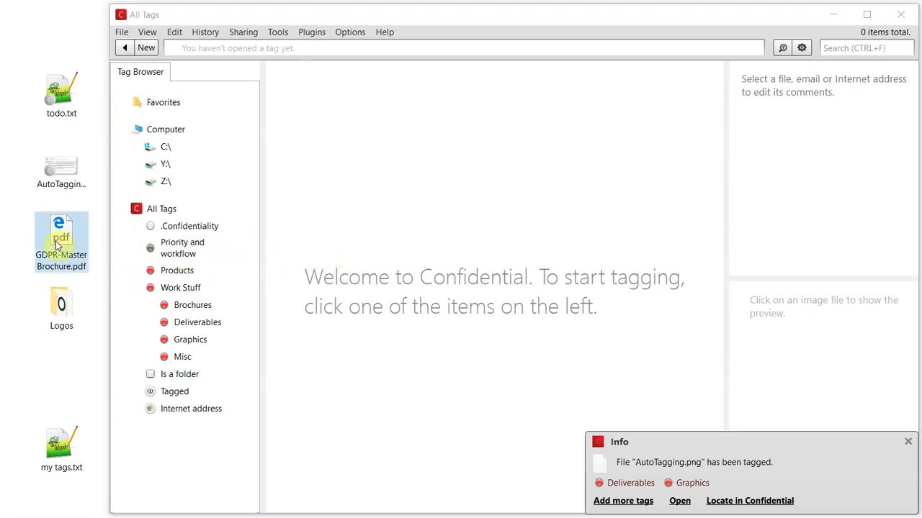
pyautogui.moveTo(58, 247); pyautogui.dragTo(190, 310)
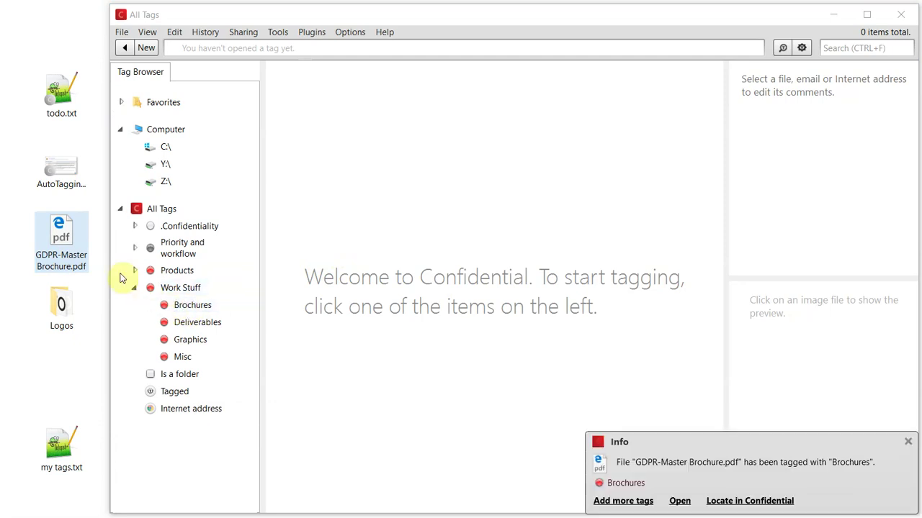
pyautogui.moveTo(67, 242); pyautogui.dragTo(189, 324)
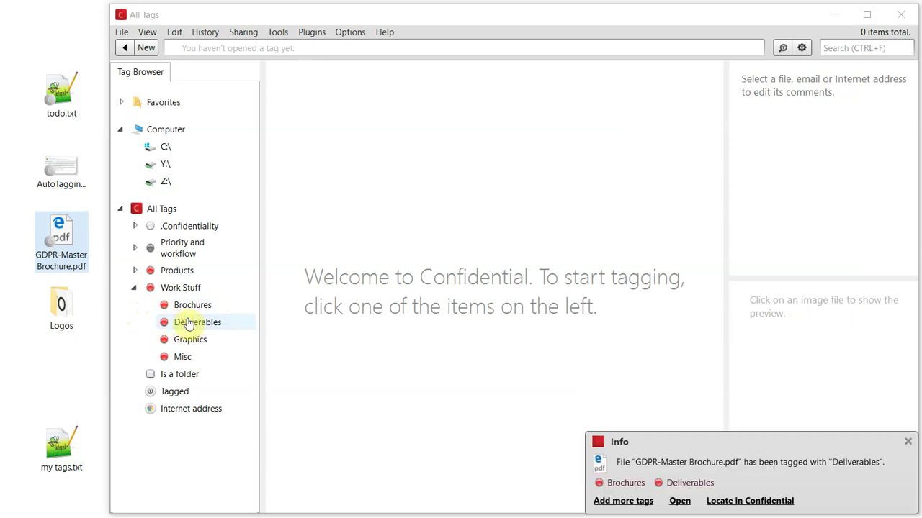
# Tag the desktop Logos folder and all its files with Graphics and Misc, creating an auto-tagging rule that includes subfolders
pyautogui.click(65, 306)
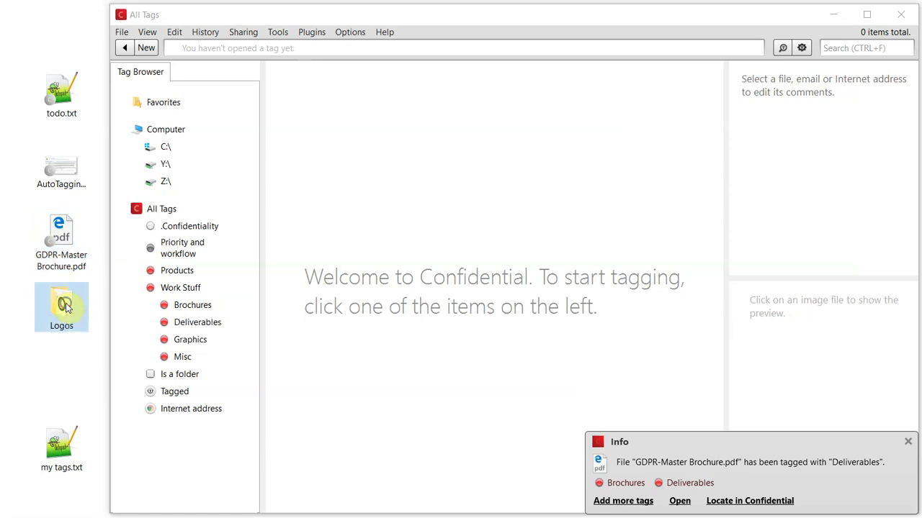
pyautogui.rightClick(65, 306)
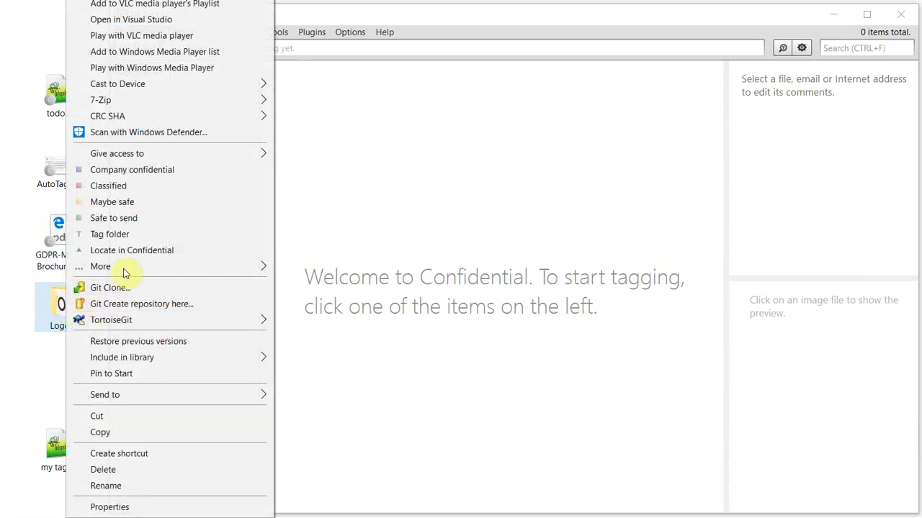
pyautogui.click(129, 239)
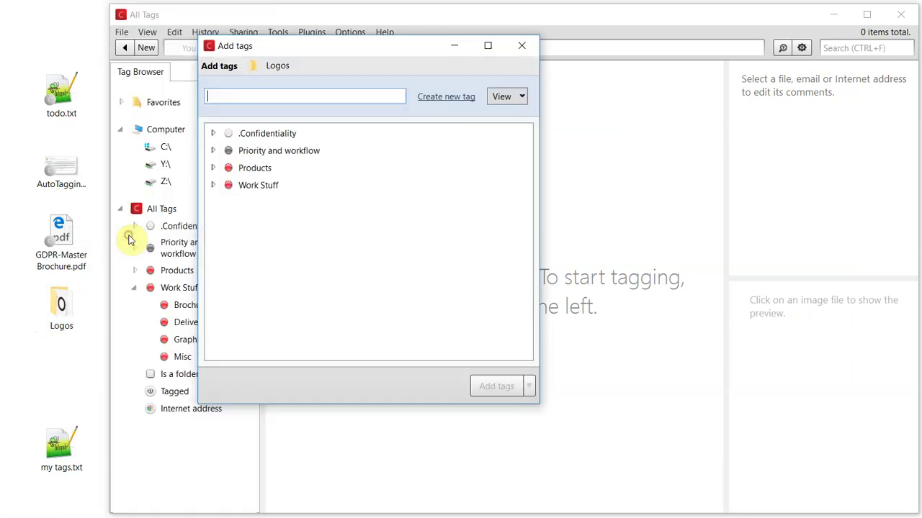
pyautogui.click(213, 187)
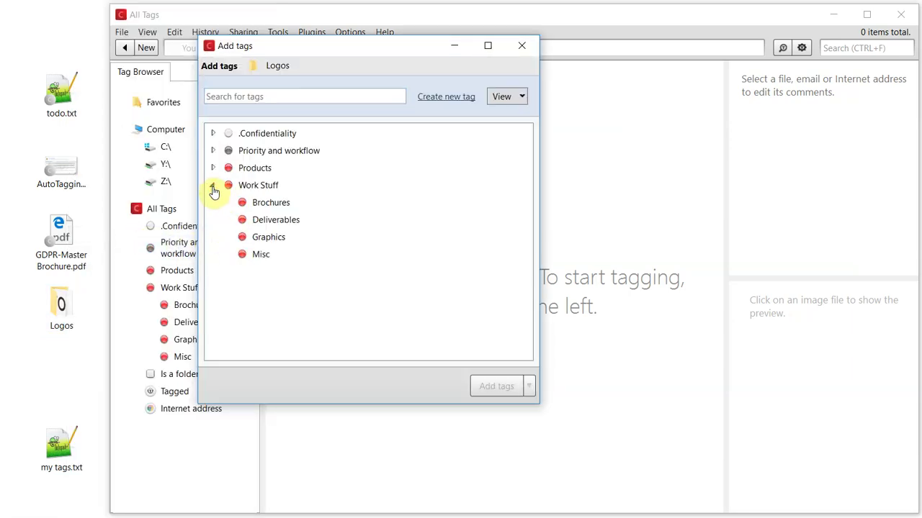
pyautogui.click(283, 237)
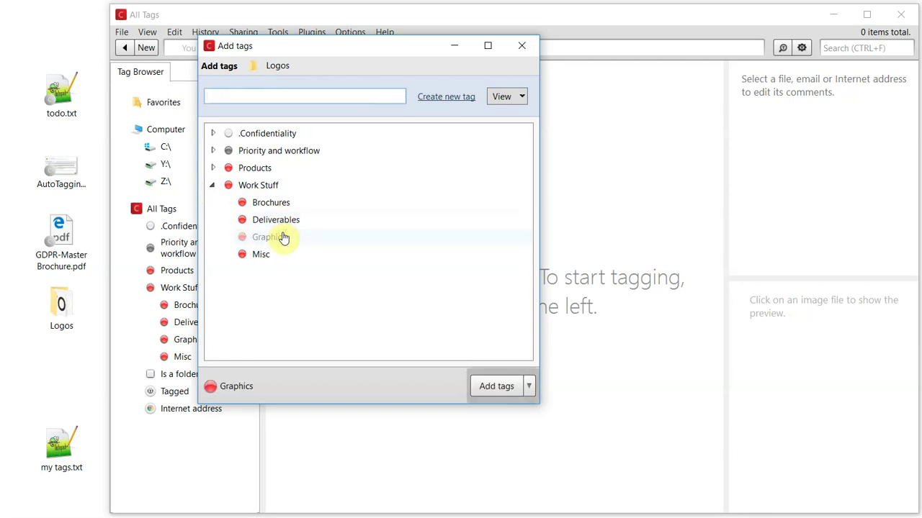
pyautogui.click(276, 255)
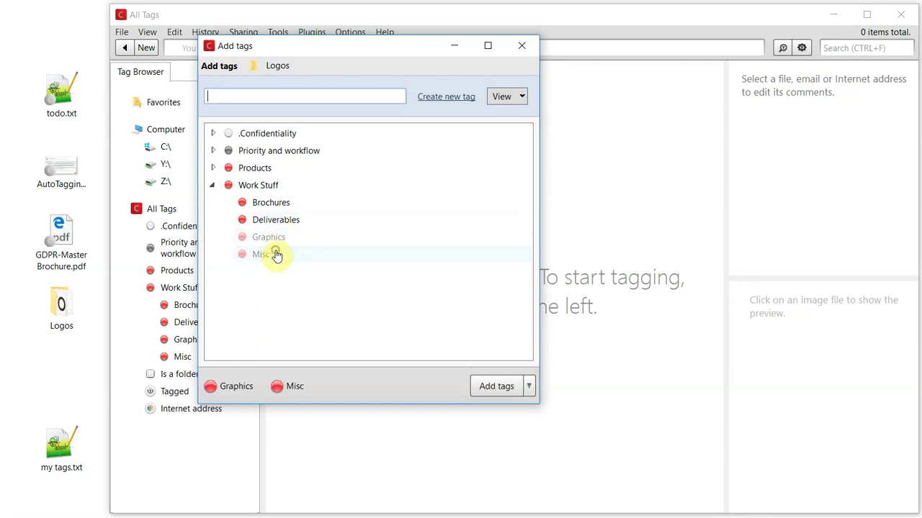
pyautogui.click(497, 387)
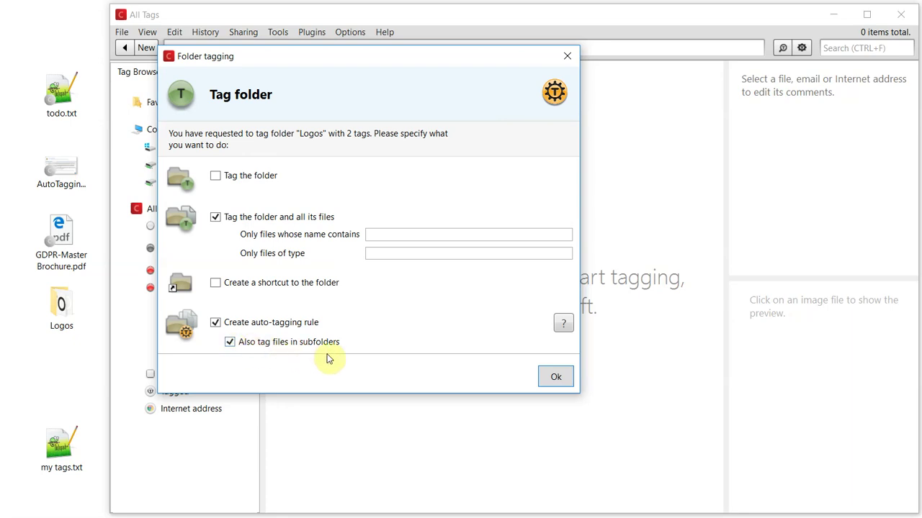
pyautogui.click(562, 383)
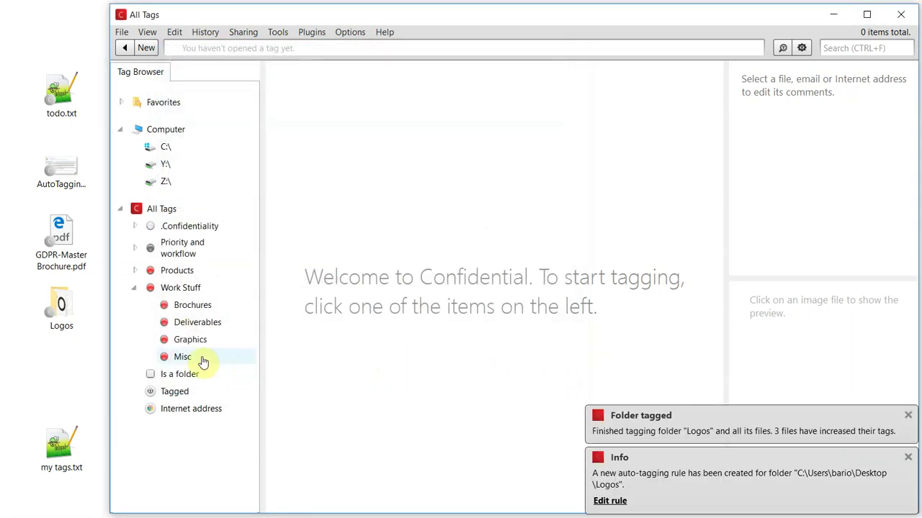
# Filter the tagged files by Misc combined with Graphics and the png file type
pyautogui.click(199, 360)
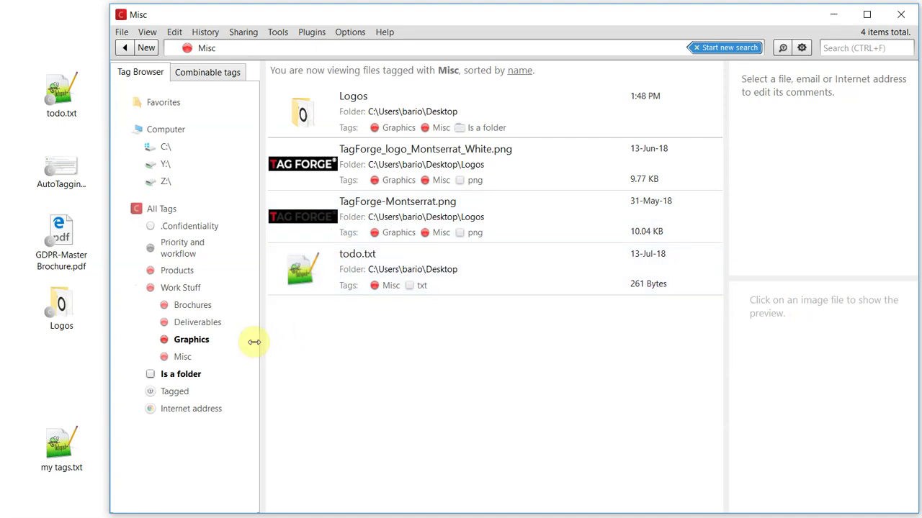
pyautogui.click(201, 344)
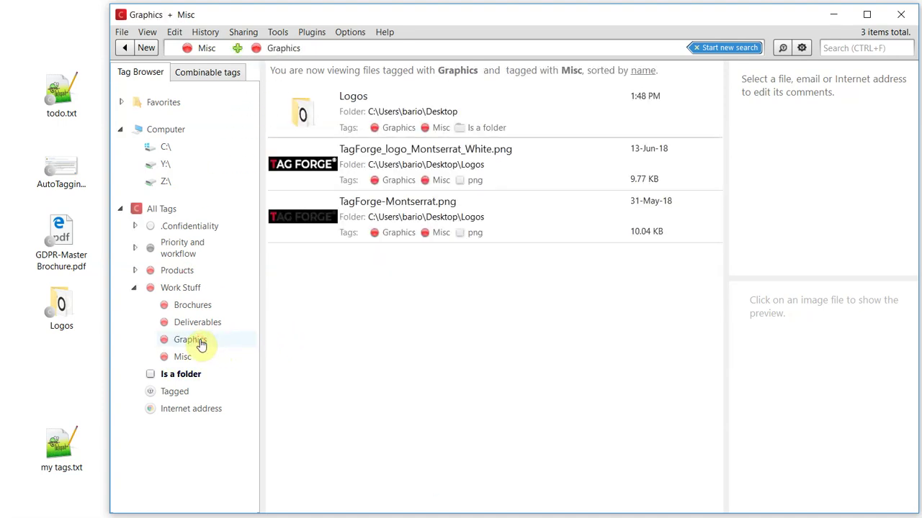
pyautogui.rightClick(466, 232)
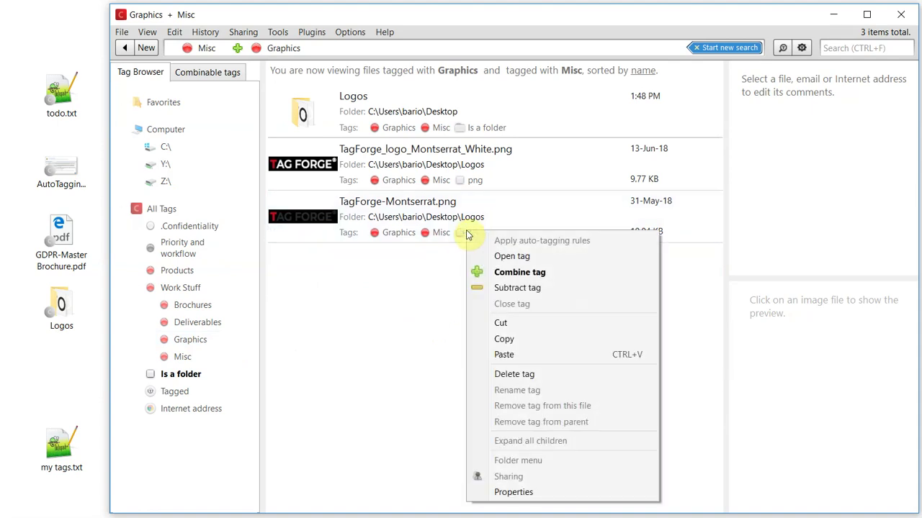
pyautogui.click(541, 275)
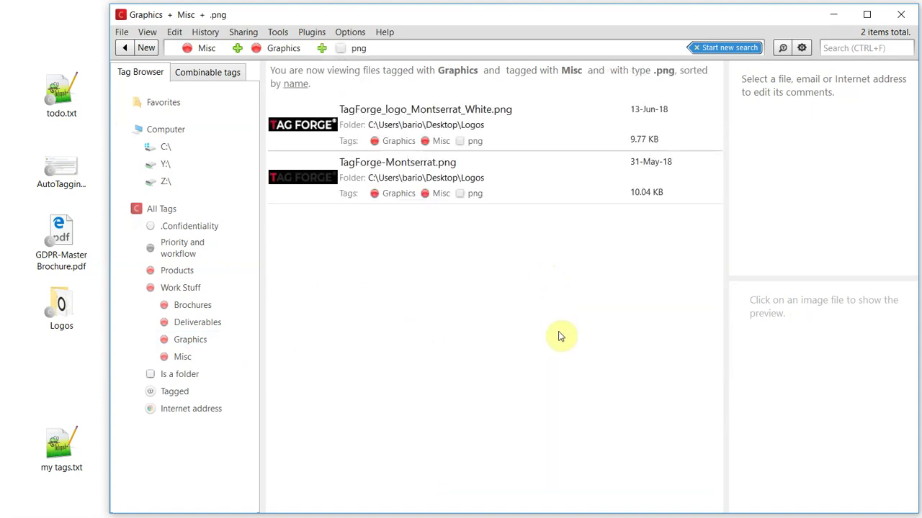
# Start a new search and filter files by Work Stuff combined with Deliverables and Brochures
pyautogui.click(723, 47)
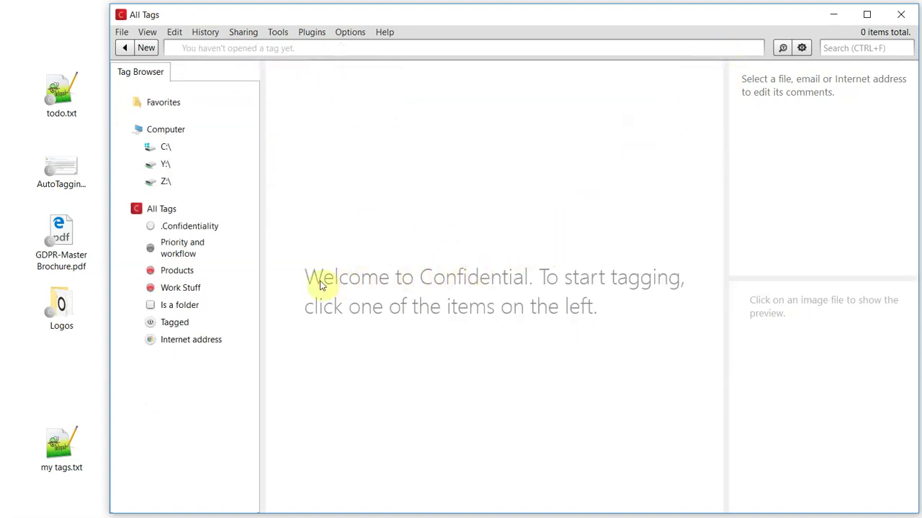
pyautogui.click(160, 288)
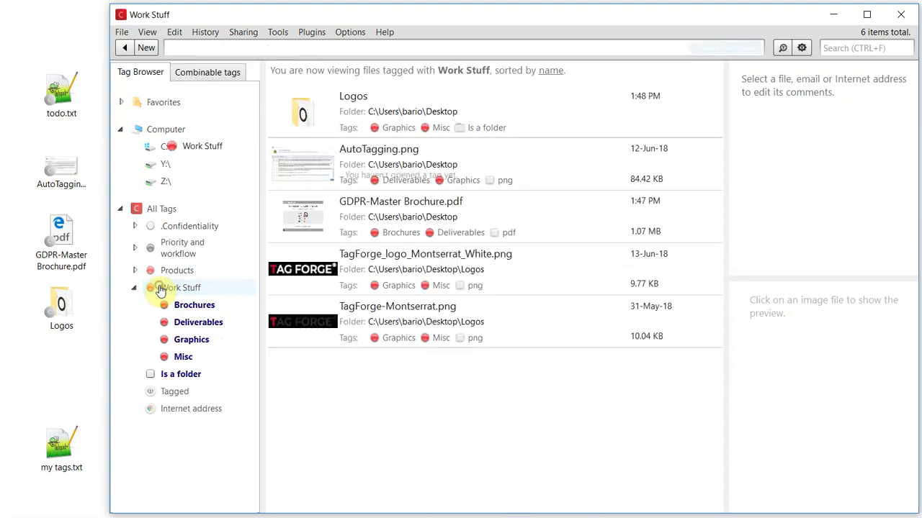
pyautogui.click(199, 323)
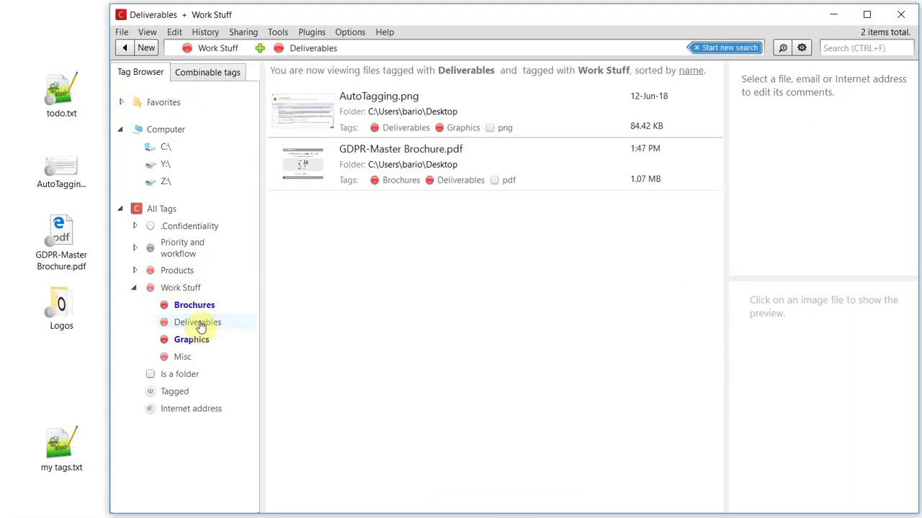
pyautogui.click(204, 314)
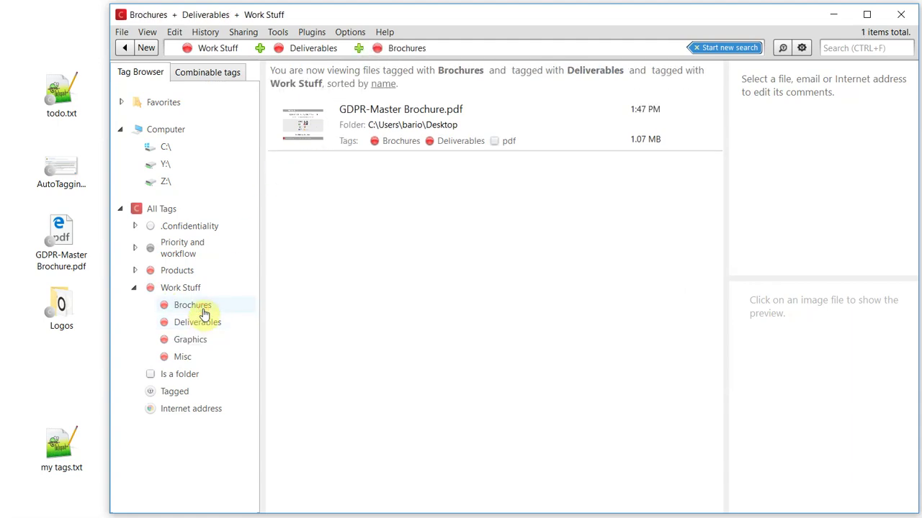
# Select GDPR-Master Brochure.pdf in the results and skim its pages in the side preview
pyautogui.click(311, 119)
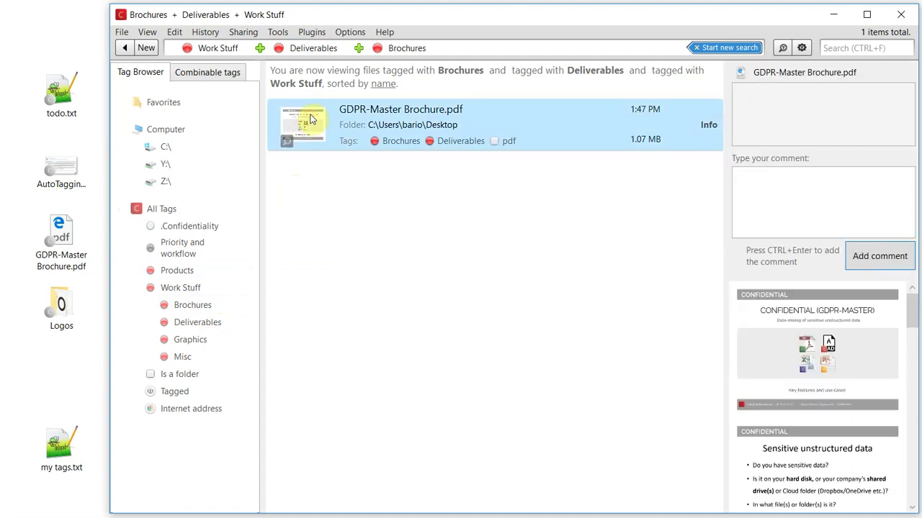
pyautogui.rightClick(795, 337)
pyautogui.click(793, 324)
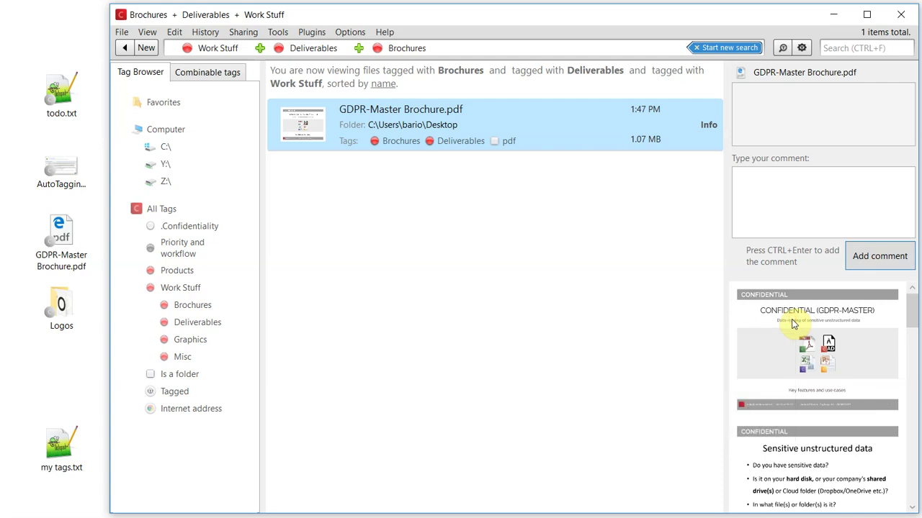
pyautogui.scroll(-5, 793, 324)
pyautogui.scroll(5, 792, 324)
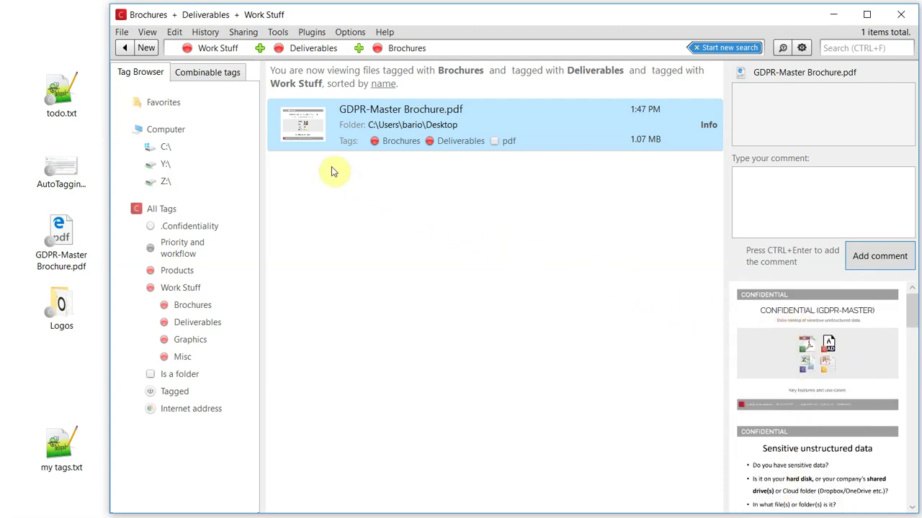
# View GDPR-Master Brochure.pdf in a separate preview window, skim its first pages, and close the window
pyautogui.click(286, 143)
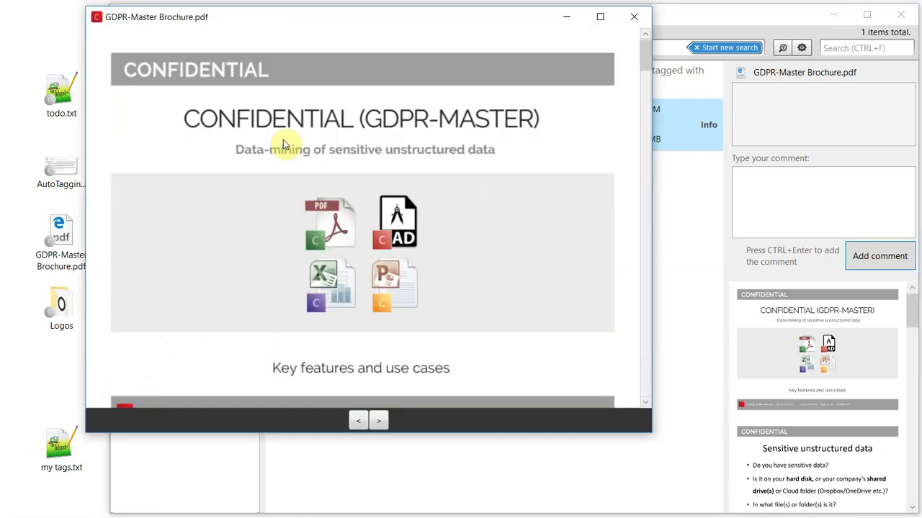
pyautogui.scroll(-2, 511, 161)
pyautogui.scroll(-3, 513, 163)
pyautogui.scroll(5, 520, 165)
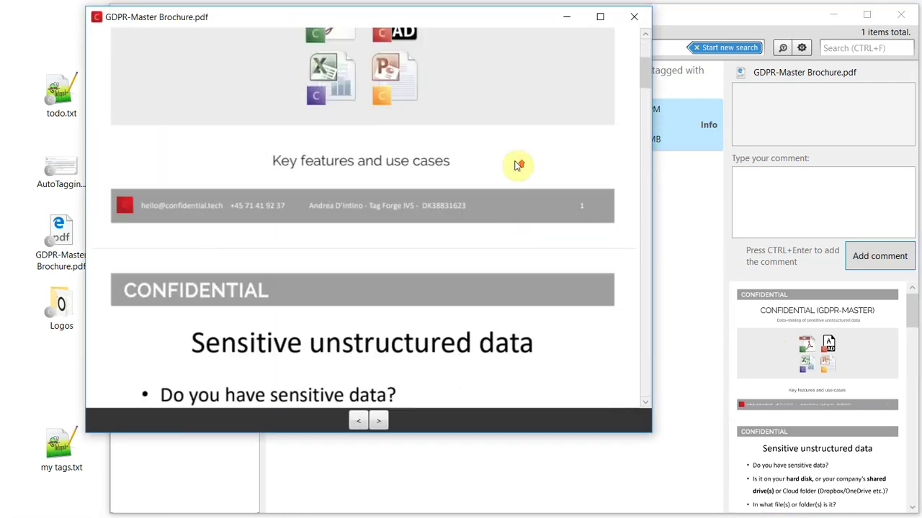
pyautogui.click(634, 17)
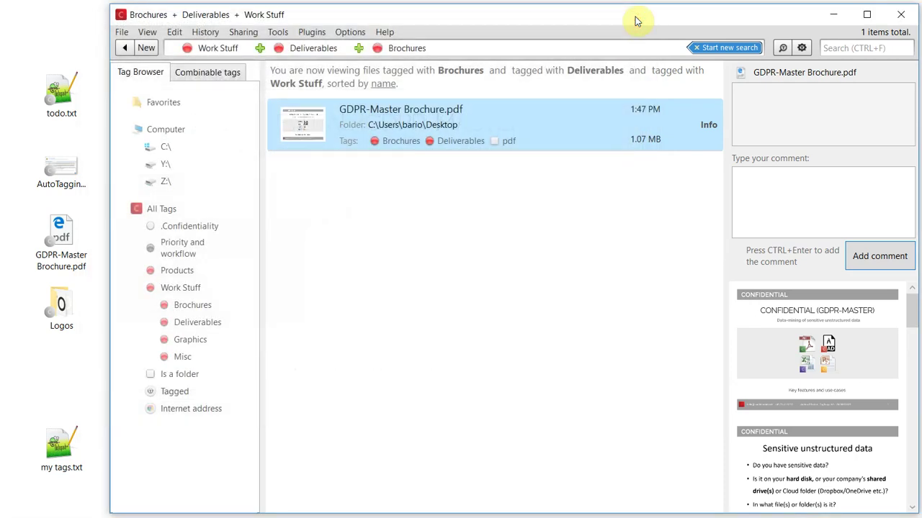
# Start a new search for "Graphics" in the Confidential database and combine the results with the Misc tag
pyautogui.click(715, 47)
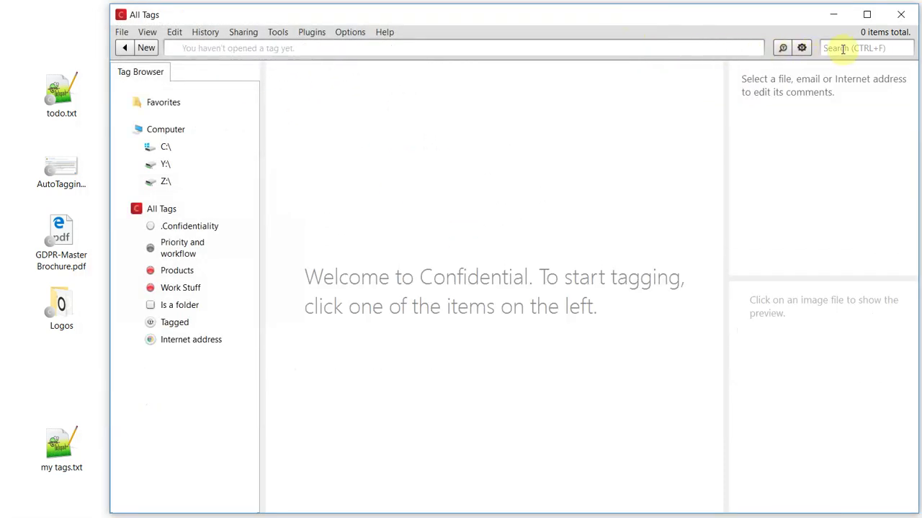
pyautogui.click(846, 49)
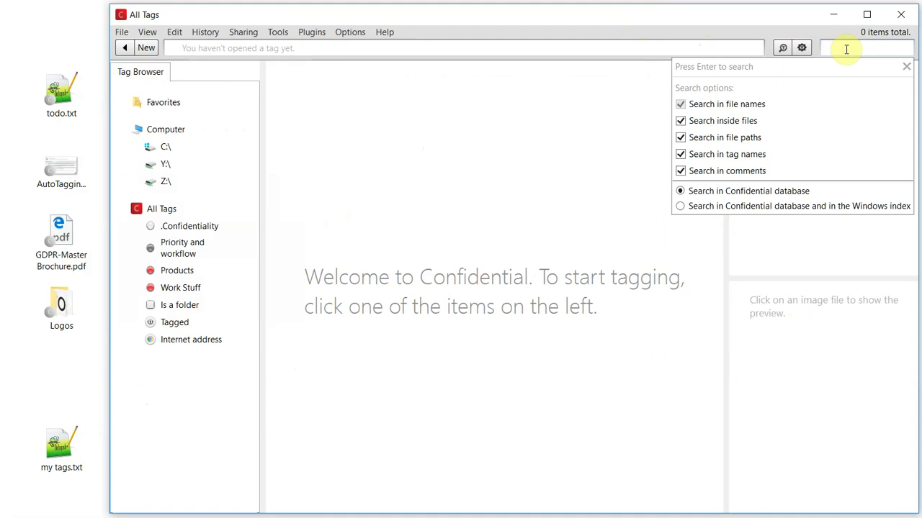
pyautogui.write('Graphics')
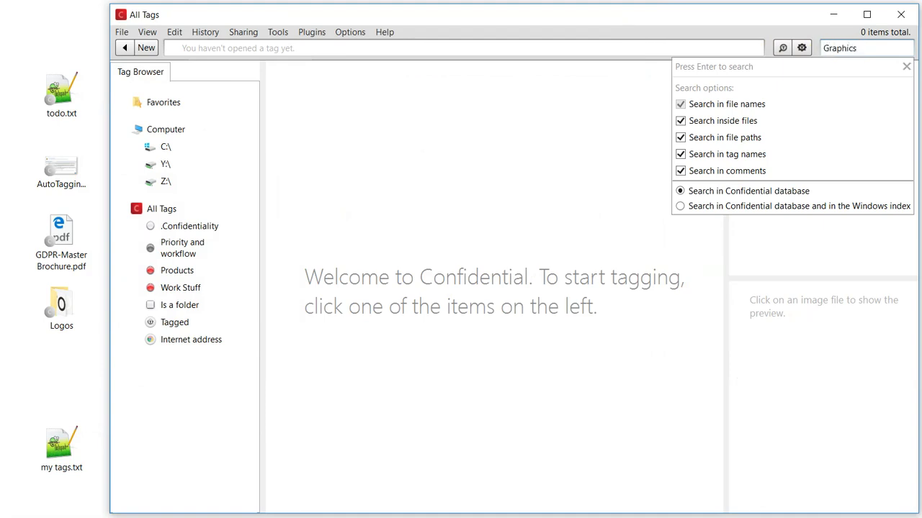
pyautogui.press('Return')
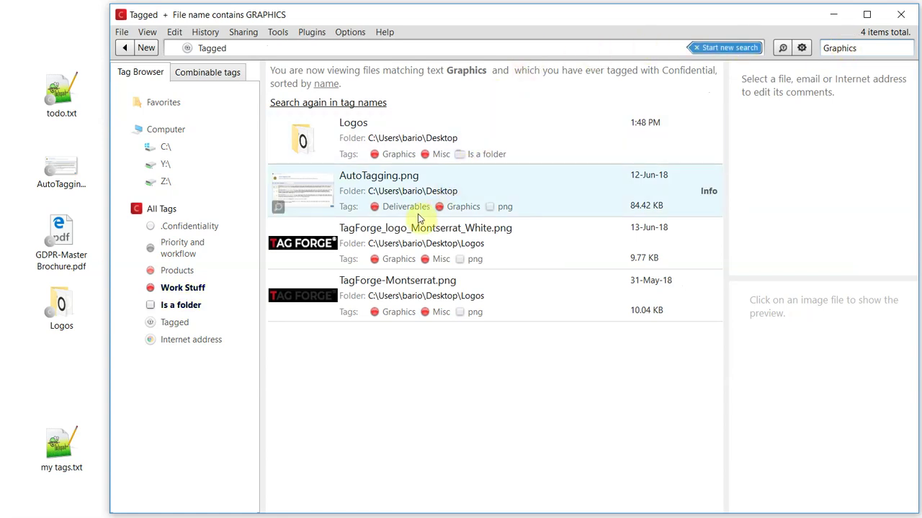
pyautogui.rightClick(437, 267)
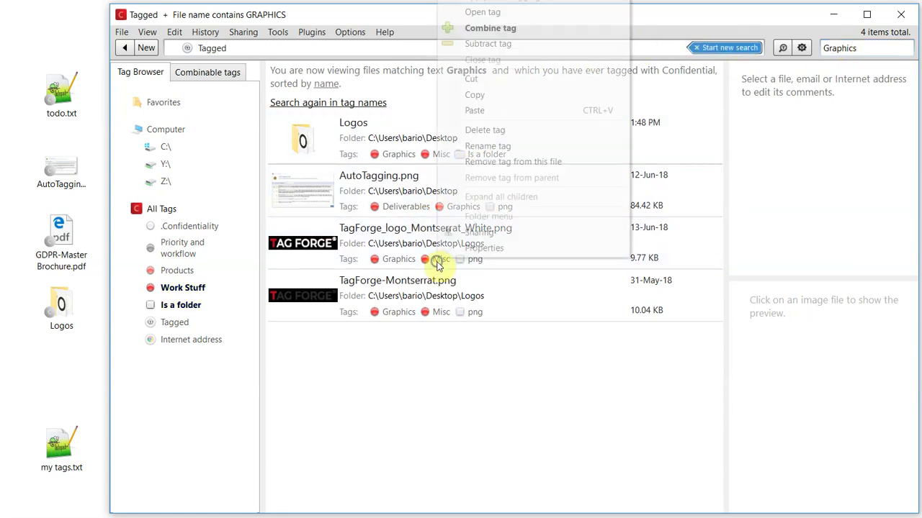
pyautogui.click(492, 29)
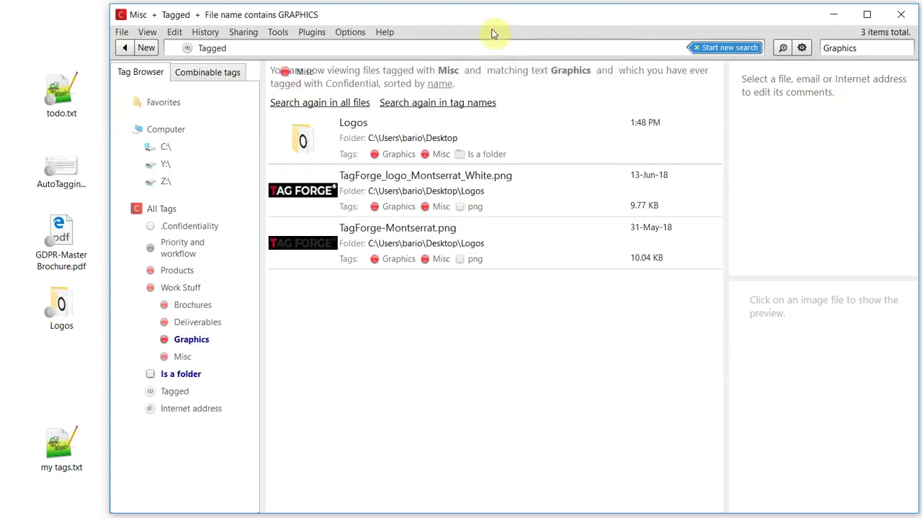
# View TagForge_logo_Montserrat_White.png and TagForge-Montserrat.png in the enlarged preview window, closing it after each
pyautogui.click(520, 191)
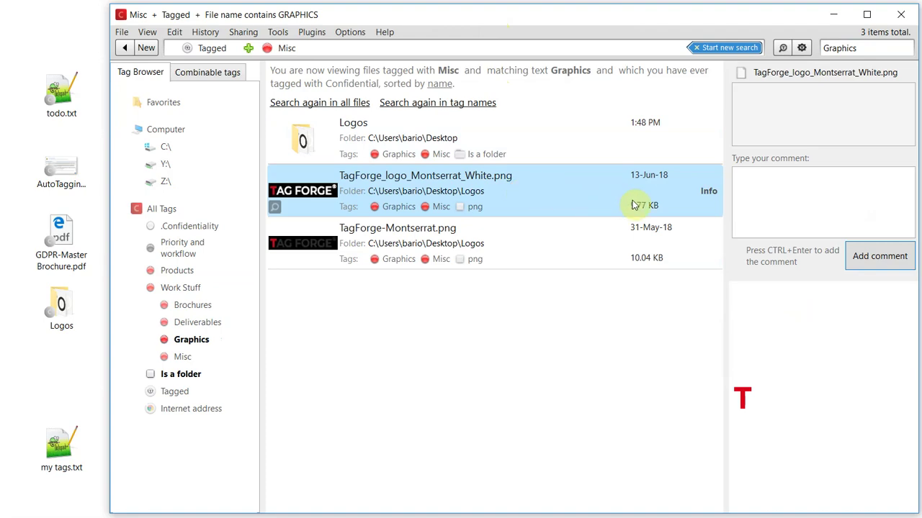
pyautogui.click(276, 207)
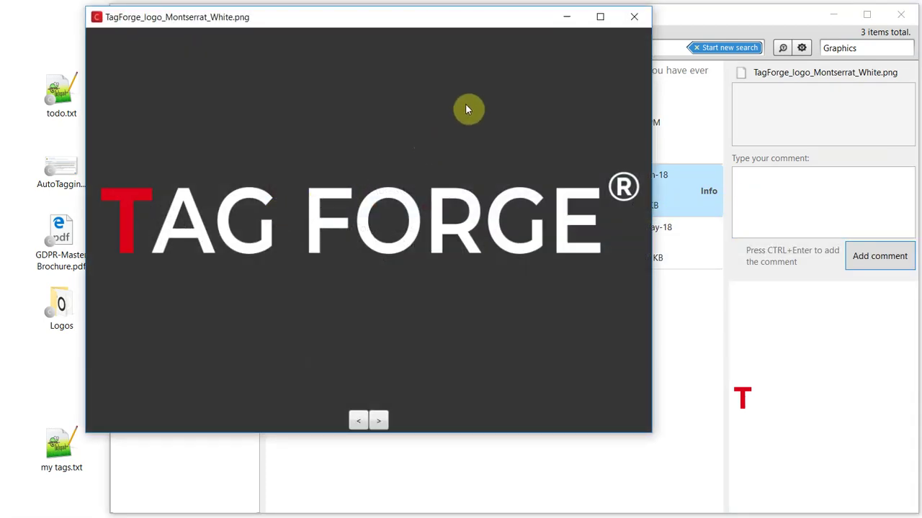
pyautogui.click(631, 20)
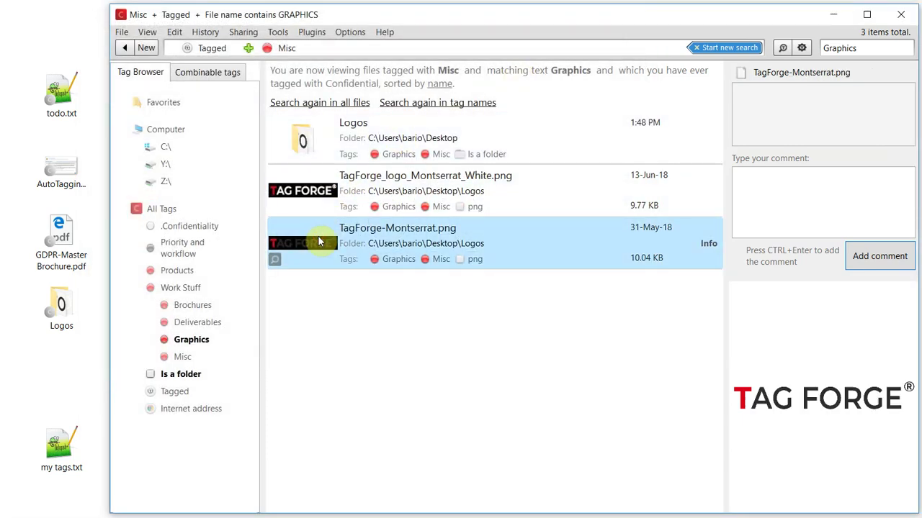
pyautogui.click(274, 259)
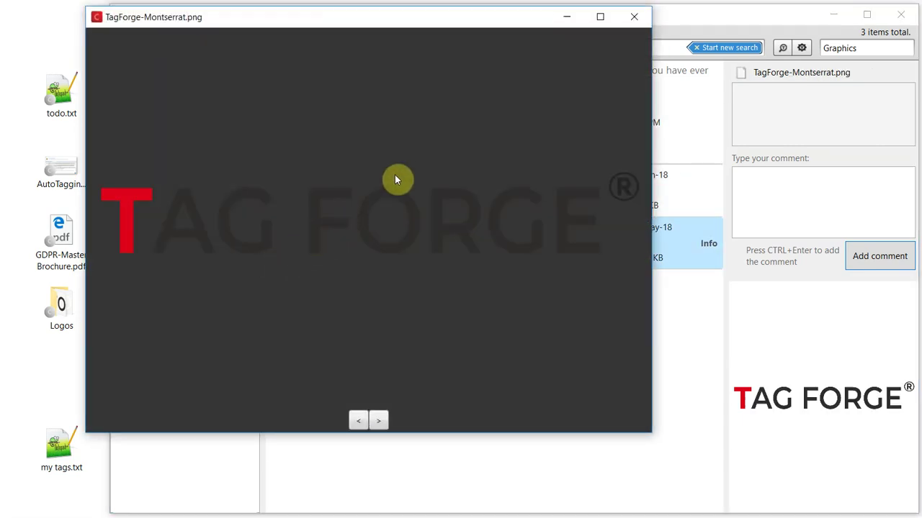
pyautogui.click(634, 17)
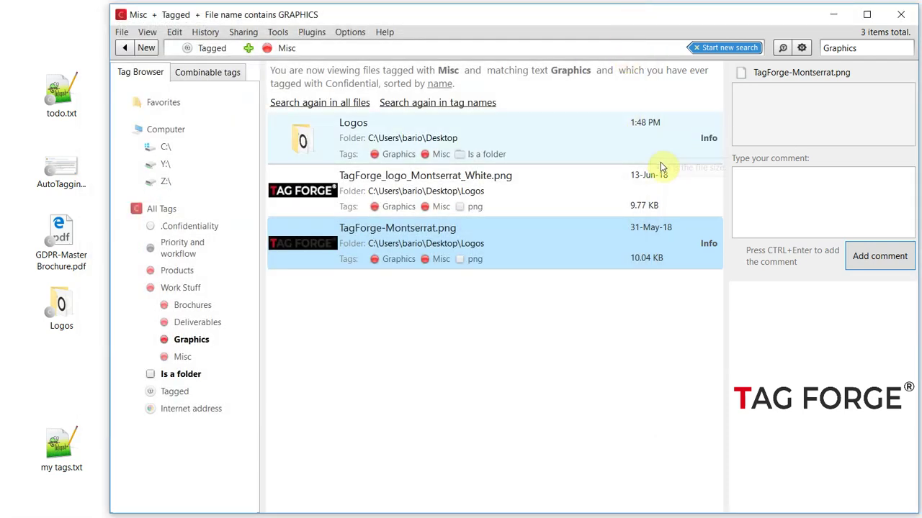
# Add a comment to TagForge-Montserrat.png saying it needs to be shown to the named colleague asap
pyautogui.click(767, 192)
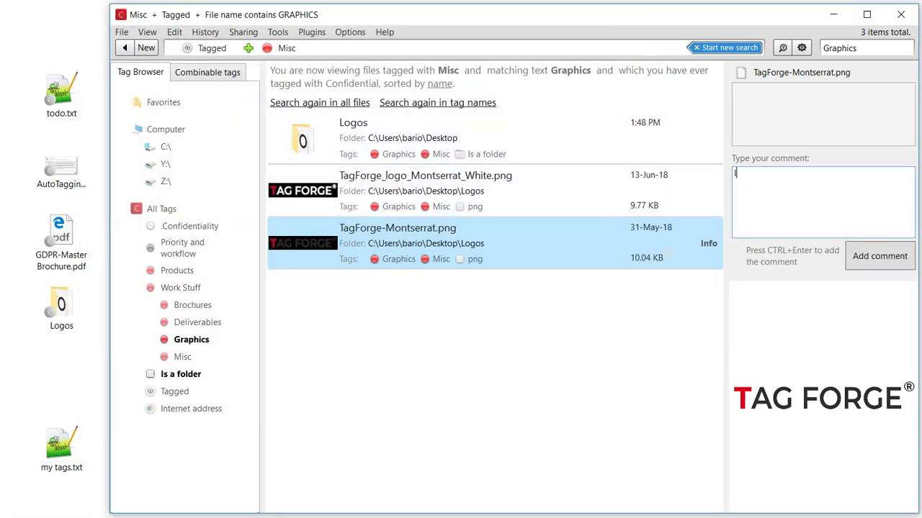
pyautogui.write('I need to show this to Maurizio ')
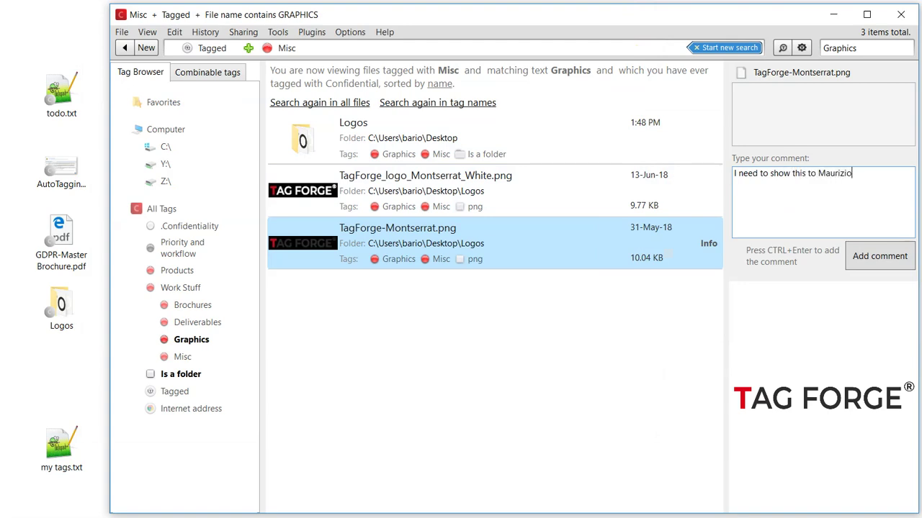
pyautogui.write('asap!')
pyautogui.click(867, 256)
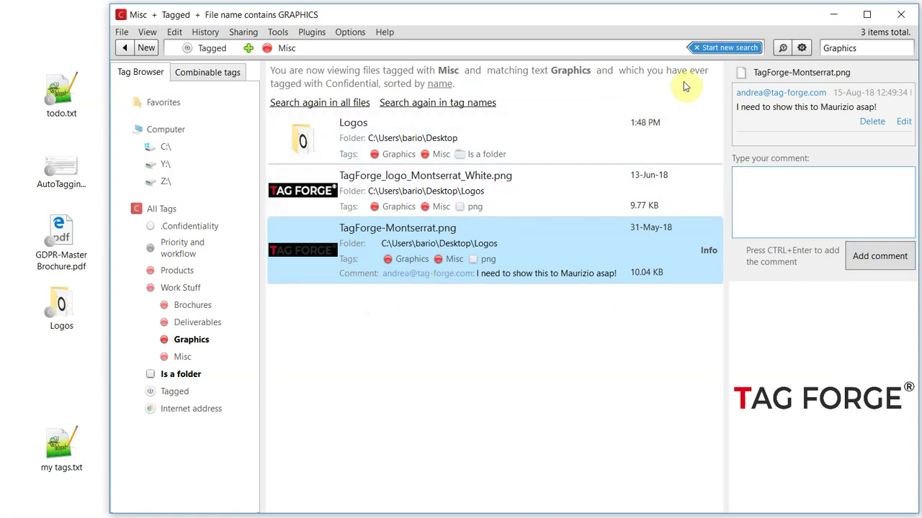
# Start a new search, list the files tagged Brochures under Work Stuff, and select GDPR-Master Brochure.pdf
pyautogui.click(722, 48)
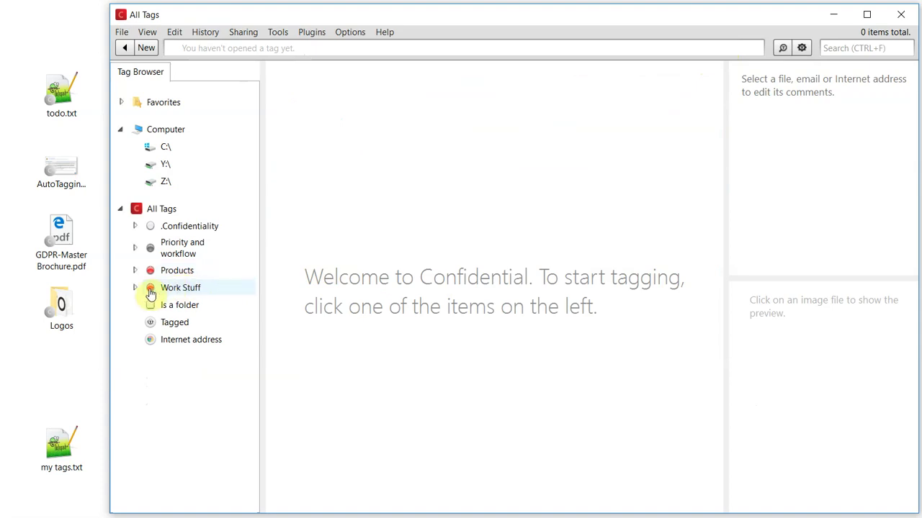
pyautogui.click(137, 290)
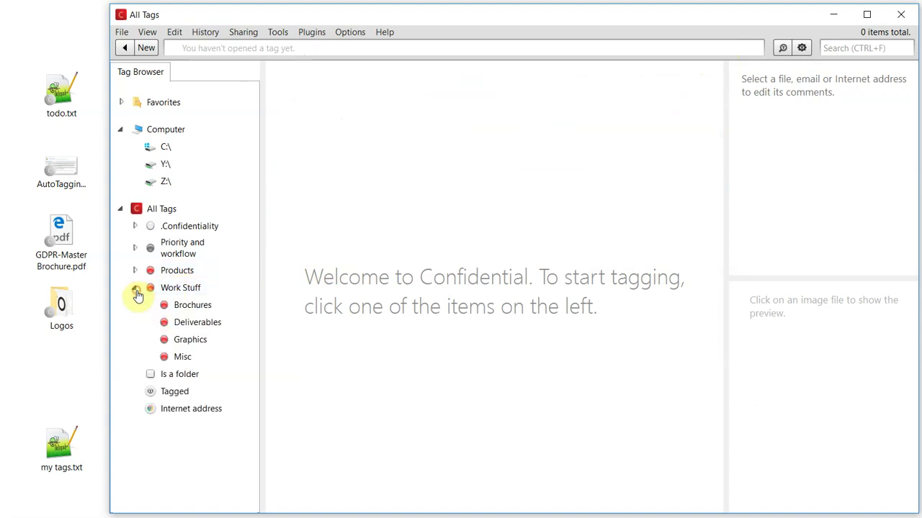
pyautogui.click(181, 310)
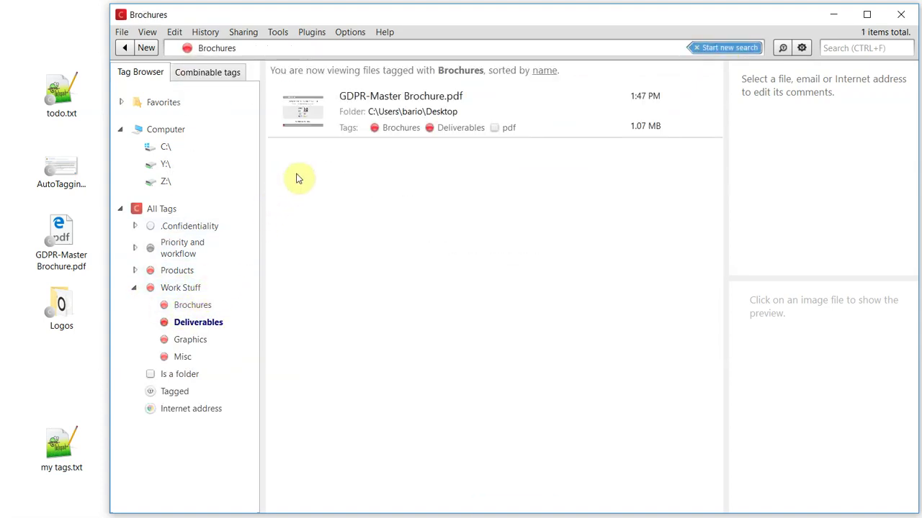
pyautogui.click(345, 115)
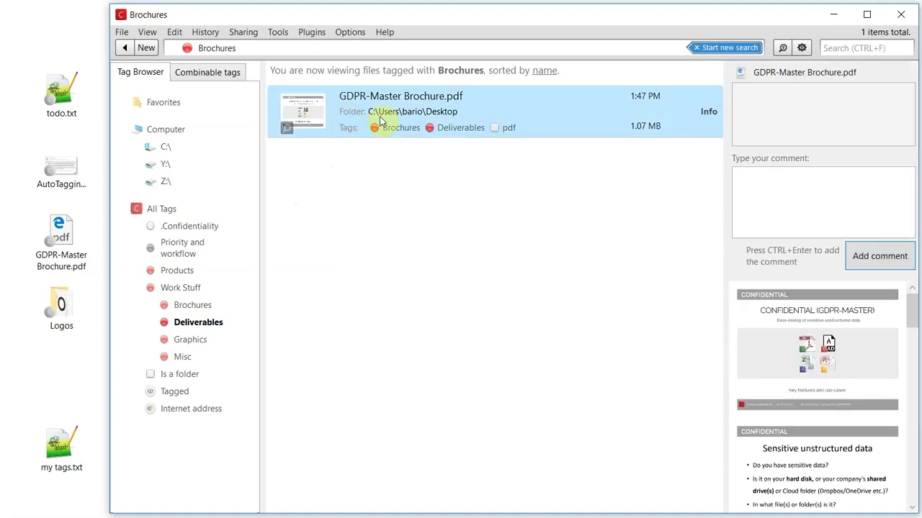
# Add a comment to GDPR-Master Brochure.pdf saying it needs to be shown to the same colleague too
pyautogui.click(778, 191)
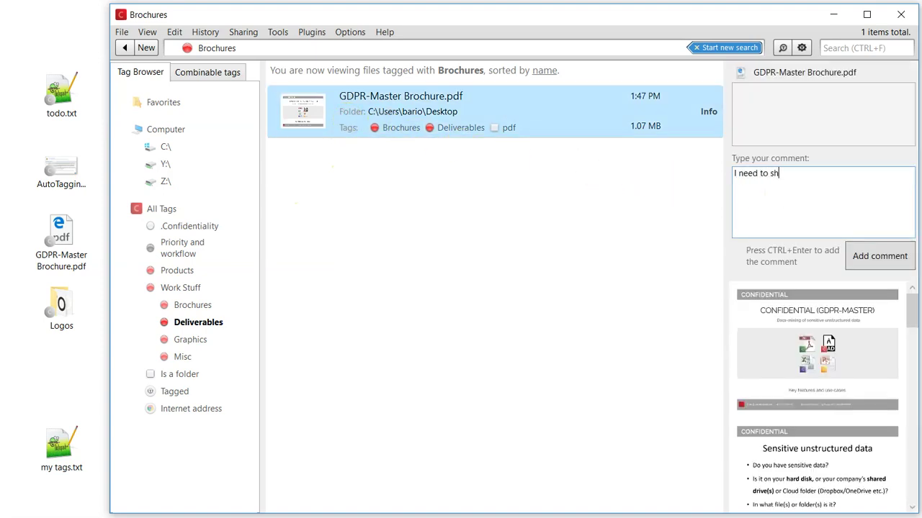
pyautogui.write('I need to show this to Maurizio ')
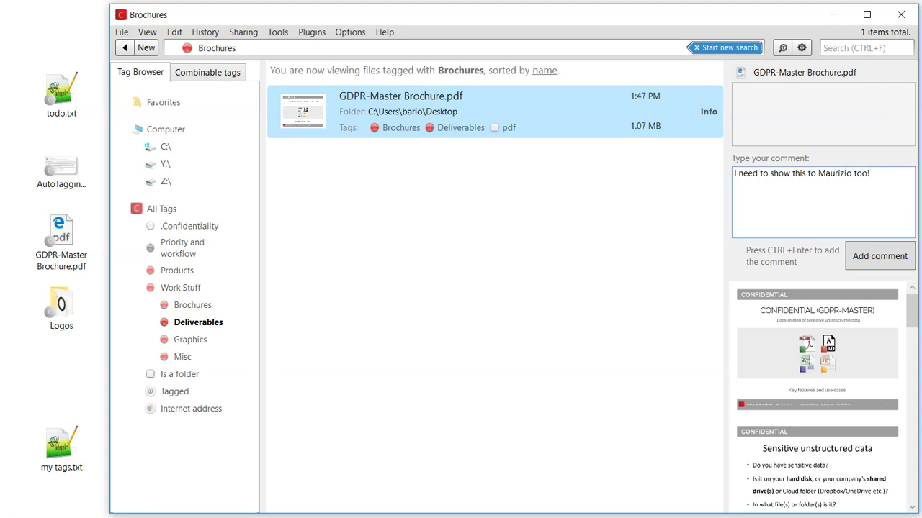
pyautogui.write('too!')
pyautogui.click(887, 256)
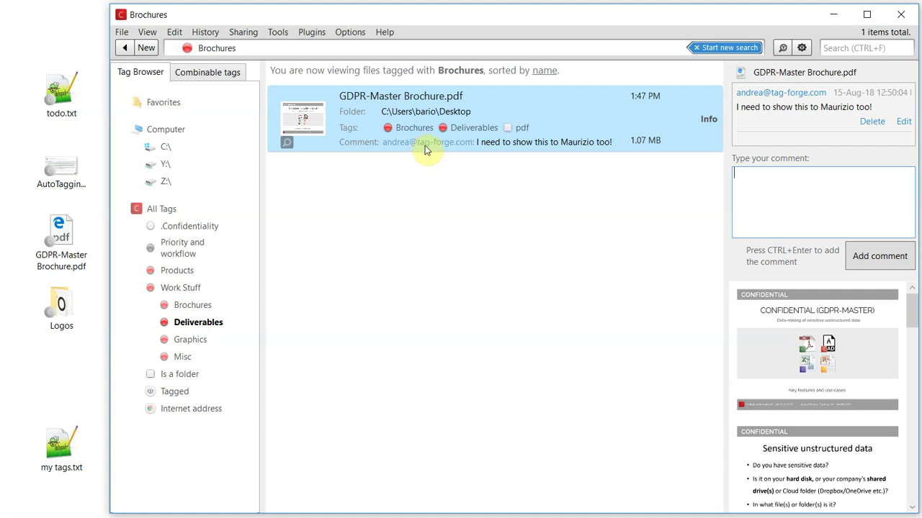
# Start a new search in the Confidential database for the colleague's first name used in the comments
pyautogui.click(728, 49)
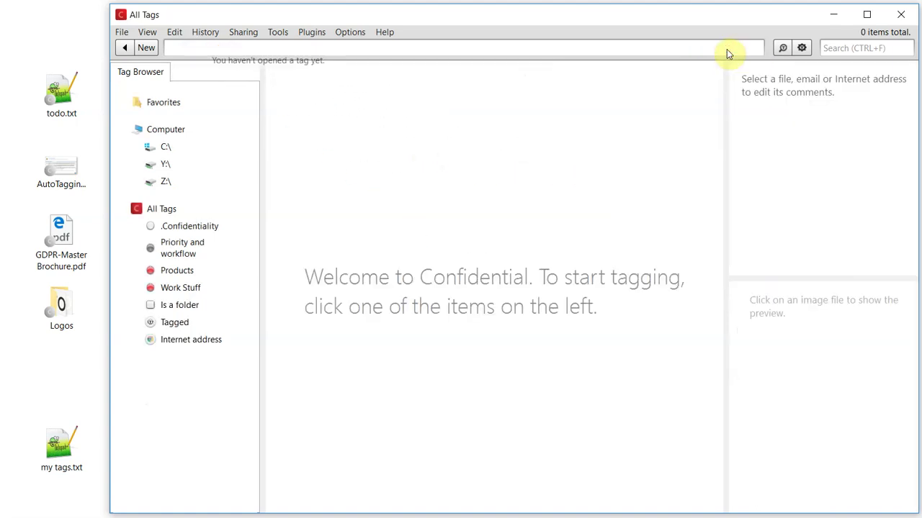
pyautogui.click(846, 50)
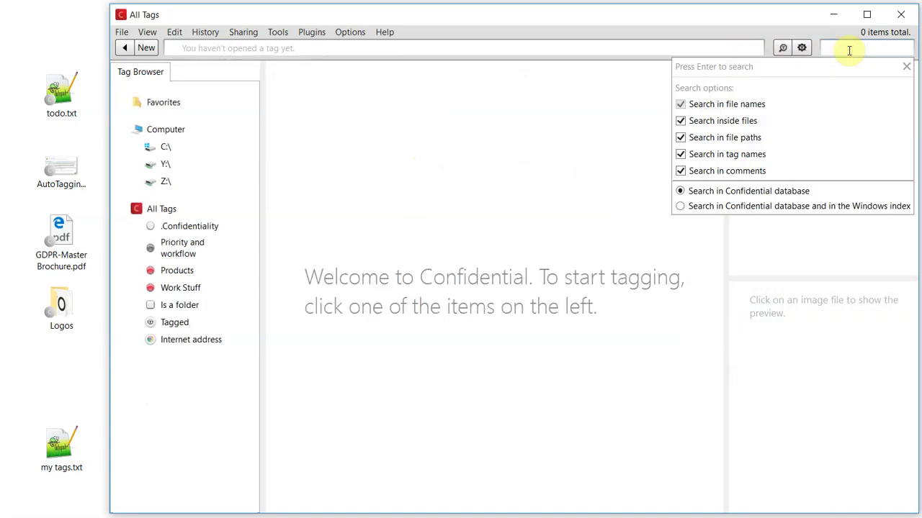
pyautogui.write('Maurizio')
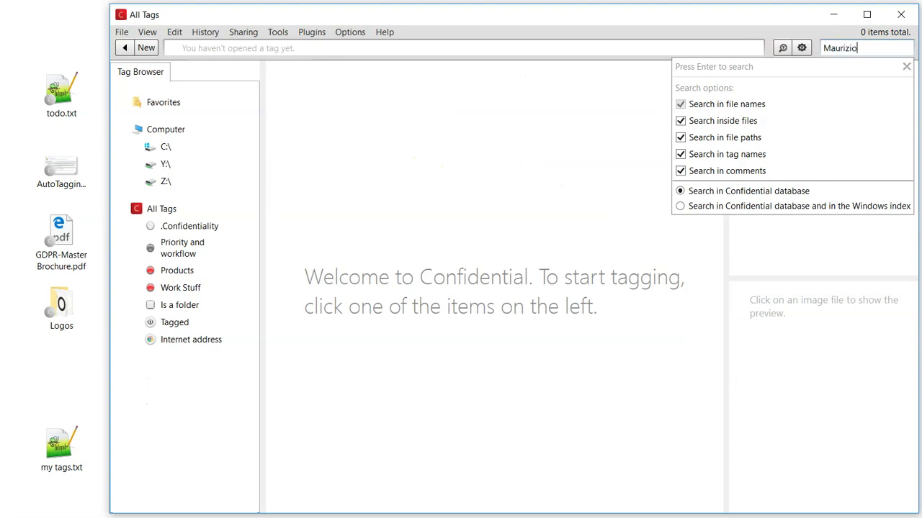
pyautogui.press('Return')
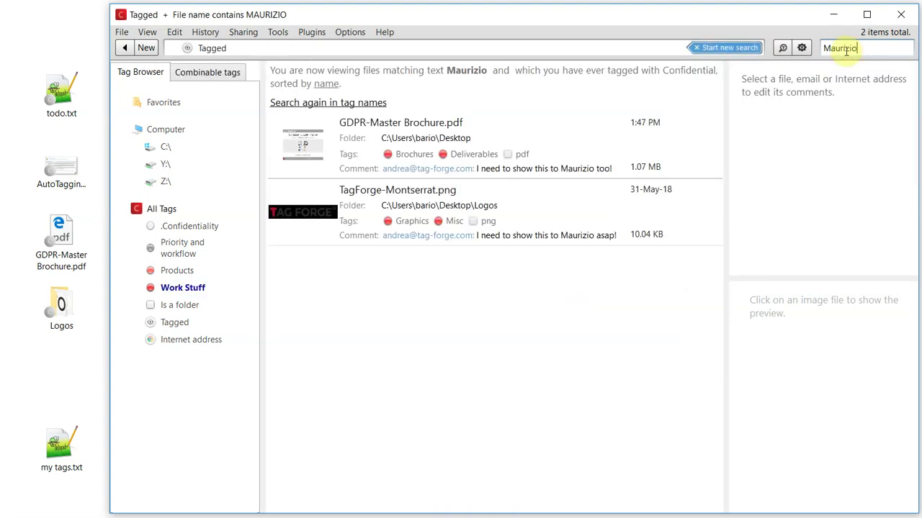